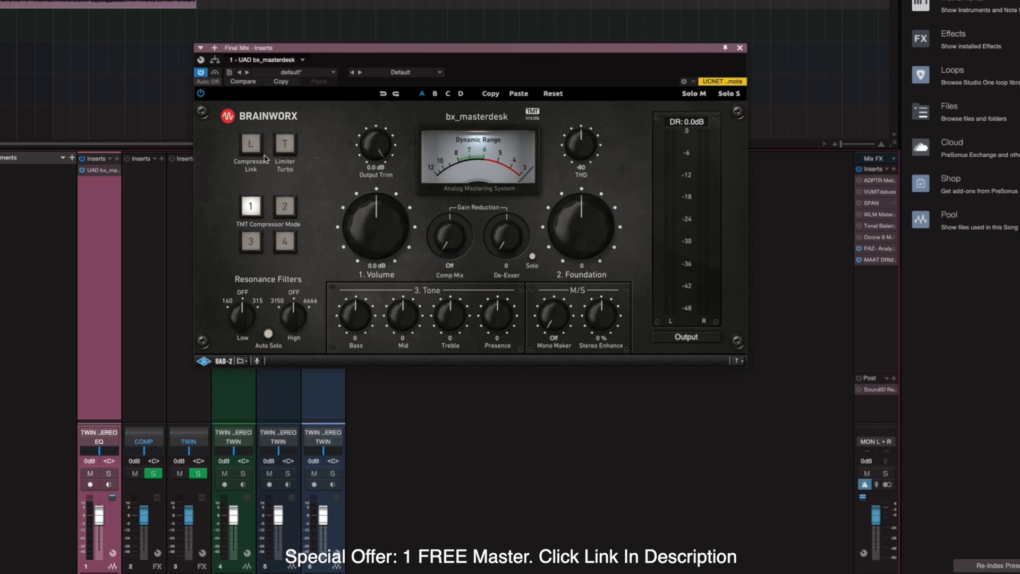
pyautogui.click(256, 150)
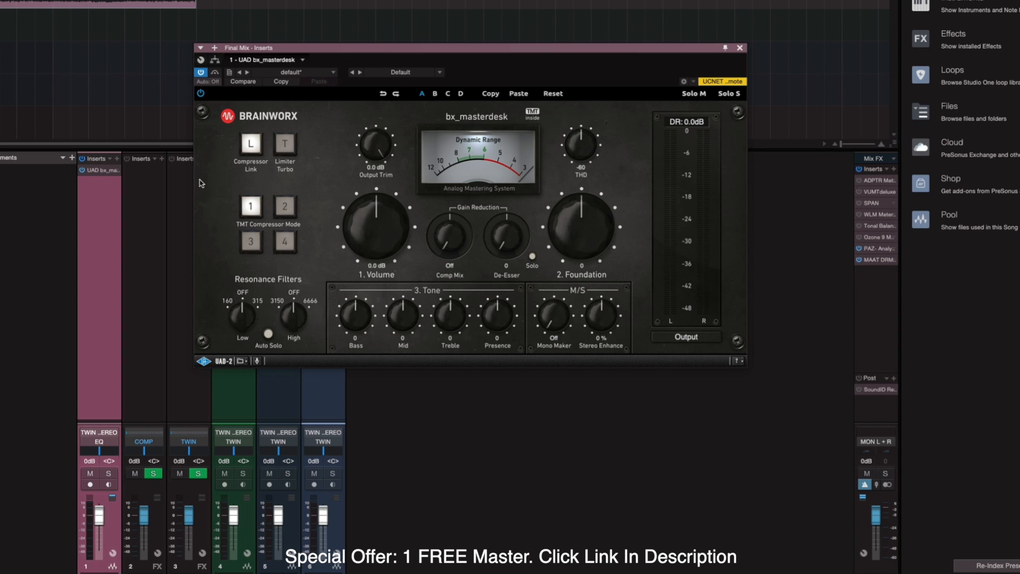
pyautogui.click(254, 153)
# Try Output Trim at -1.9 dB, Comp Mix and De-Esser, reset them, then turn THD fully Off.
pyautogui.moveTo(379, 149); pyautogui.dragTo(383, 128)
pyautogui.moveTo(446, 243); pyautogui.dragTo(445, 247)
pyautogui.moveTo(447, 248); pyautogui.dragTo(453, 194)
pyautogui.moveTo(448, 234); pyautogui.dragTo(440, 305)
pyautogui.moveTo(510, 155); pyautogui.dragTo(511, 153)
pyautogui.doubleClick(505, 246)
pyautogui.moveTo(578, 141); pyautogui.dragTo(595, 332)
# Pin the bx_masterdesk window and insert Pro-Q 3 on the Mix FX inserts, placed over the masterdesk.
pyautogui.click(725, 48)
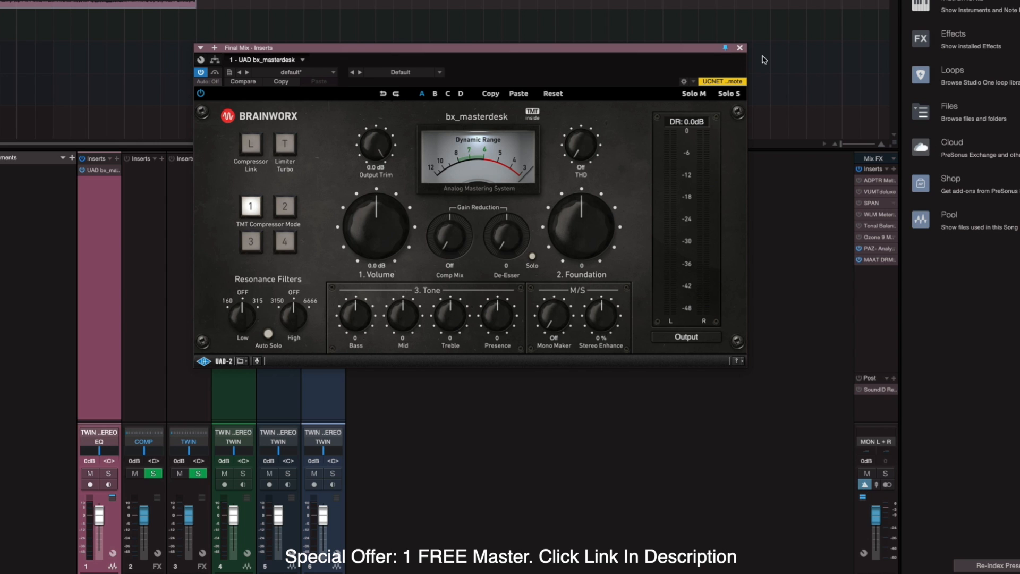
pyautogui.click(894, 169)
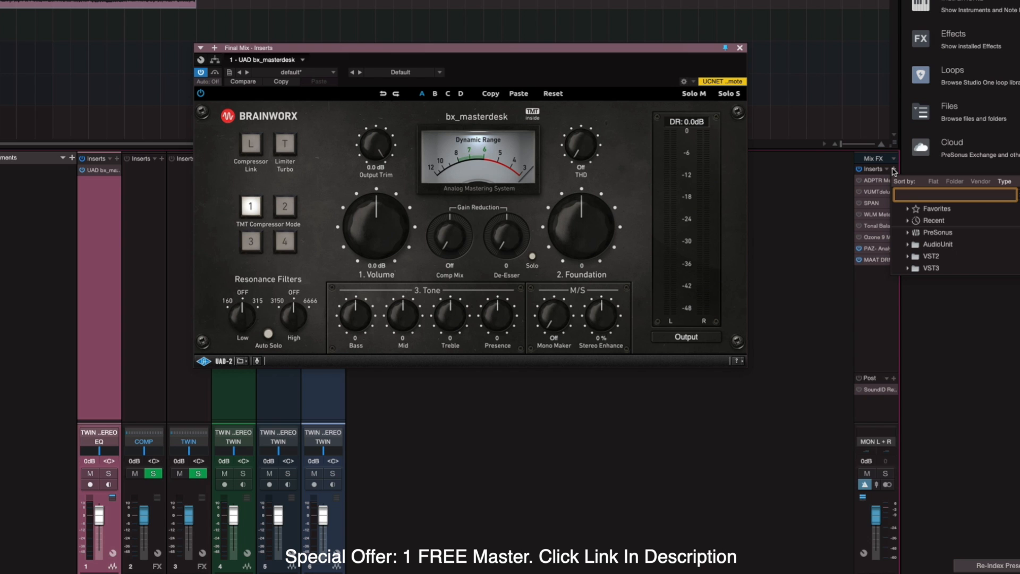
pyautogui.write('pro-q')
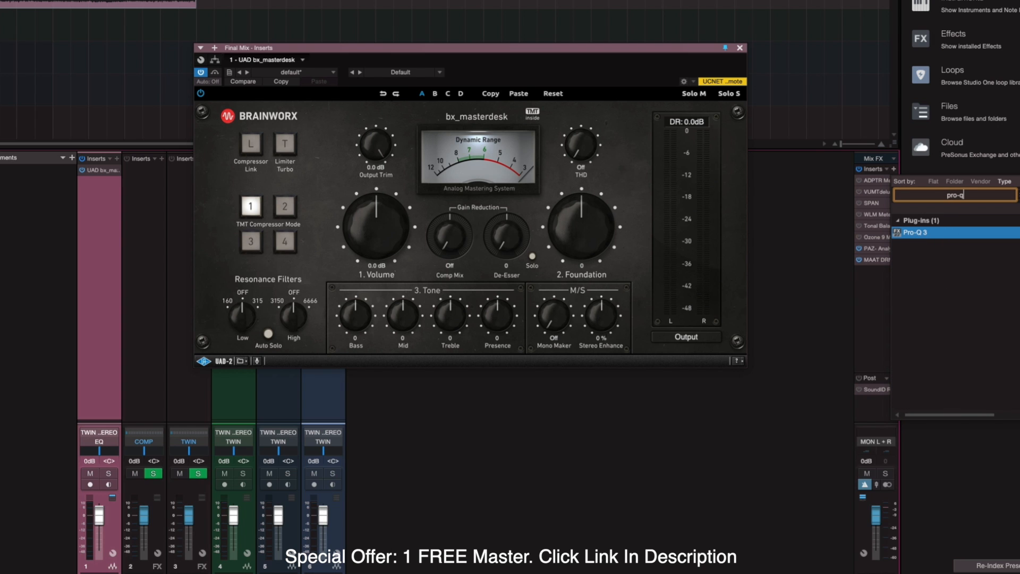
pyautogui.click(930, 234)
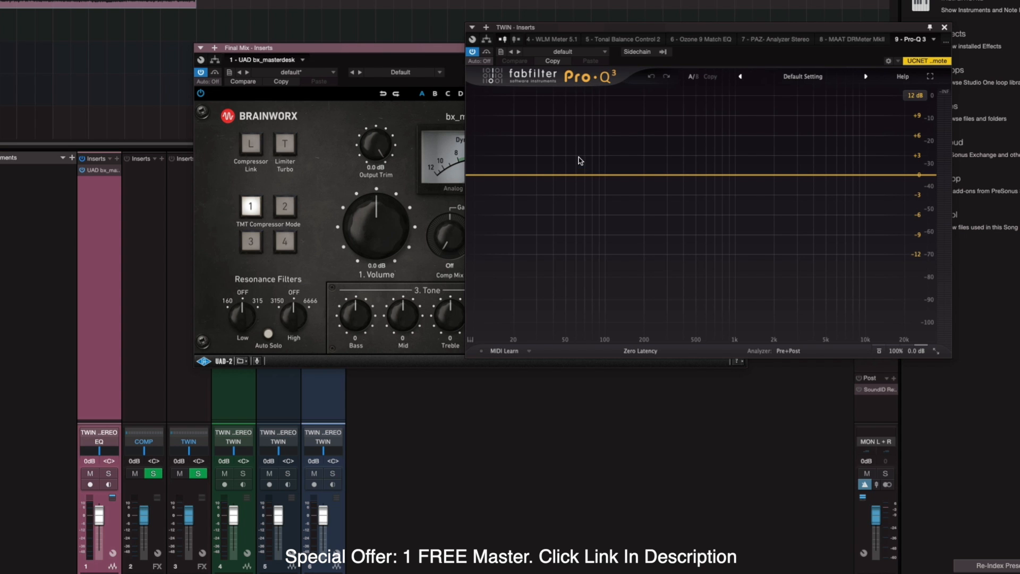
pyautogui.moveTo(725, 27); pyautogui.dragTo(624, 63)
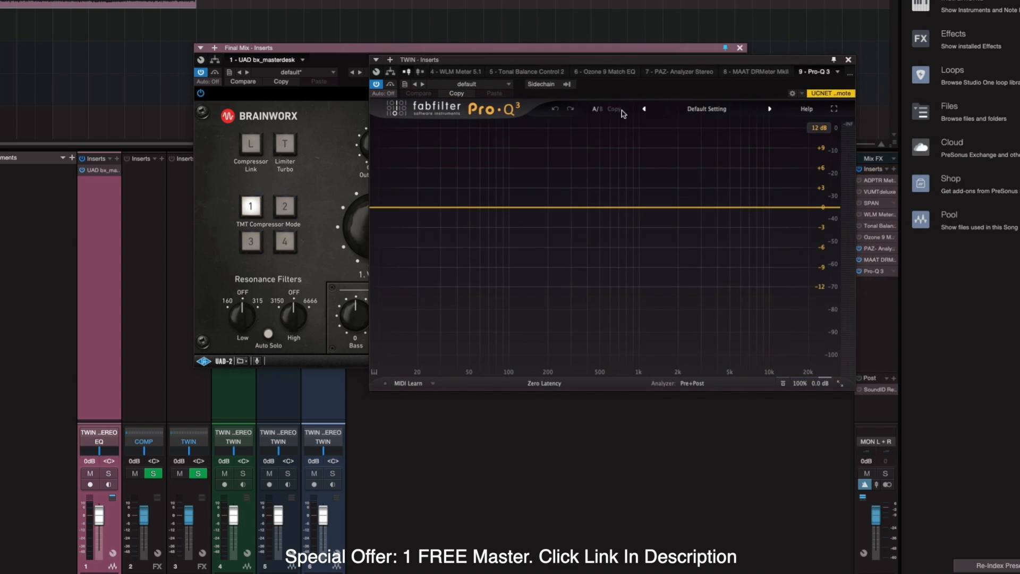
# Add a 533 Hz tilt-shelf band cutting the highs by -4.4 dB, then hide the mixer with F3.
pyautogui.click(604, 208)
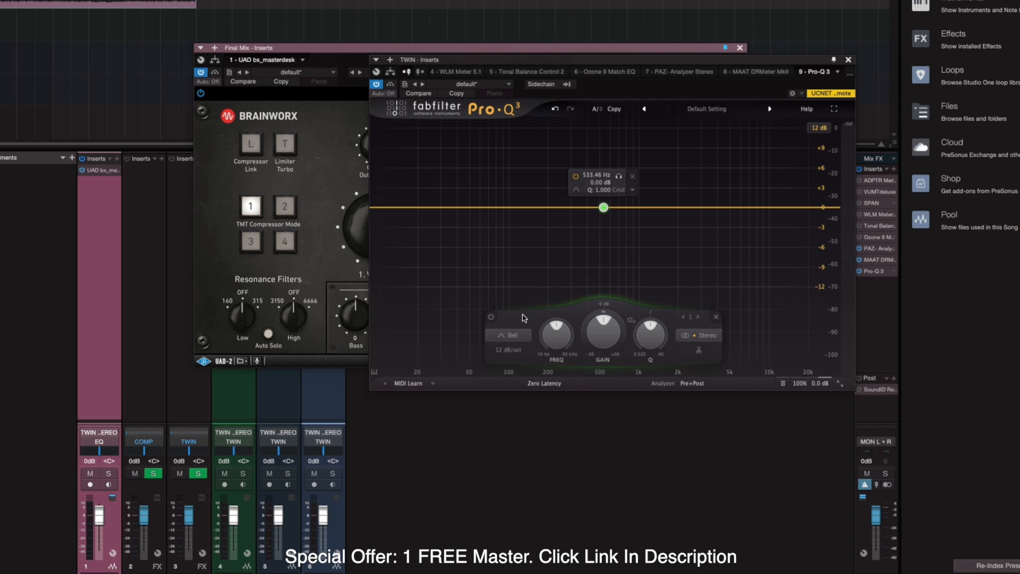
pyautogui.click(513, 336)
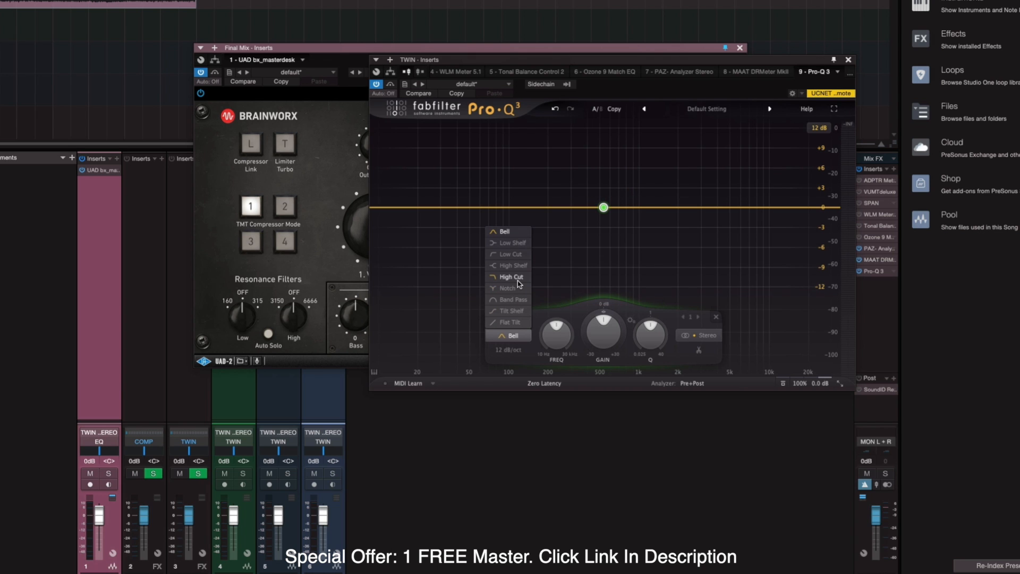
pyautogui.click(510, 311)
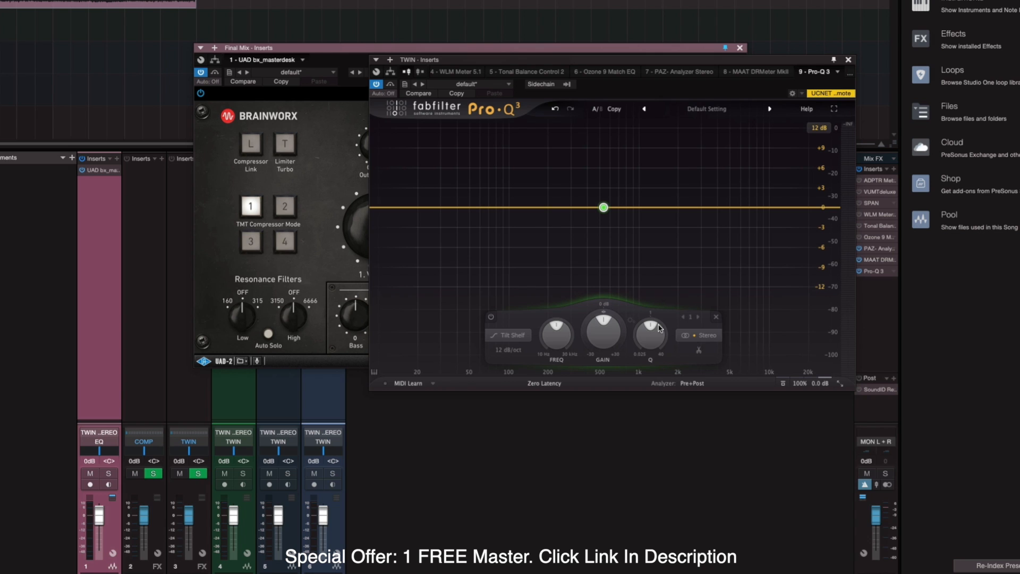
pyautogui.moveTo(595, 330); pyautogui.dragTo(596, 297)
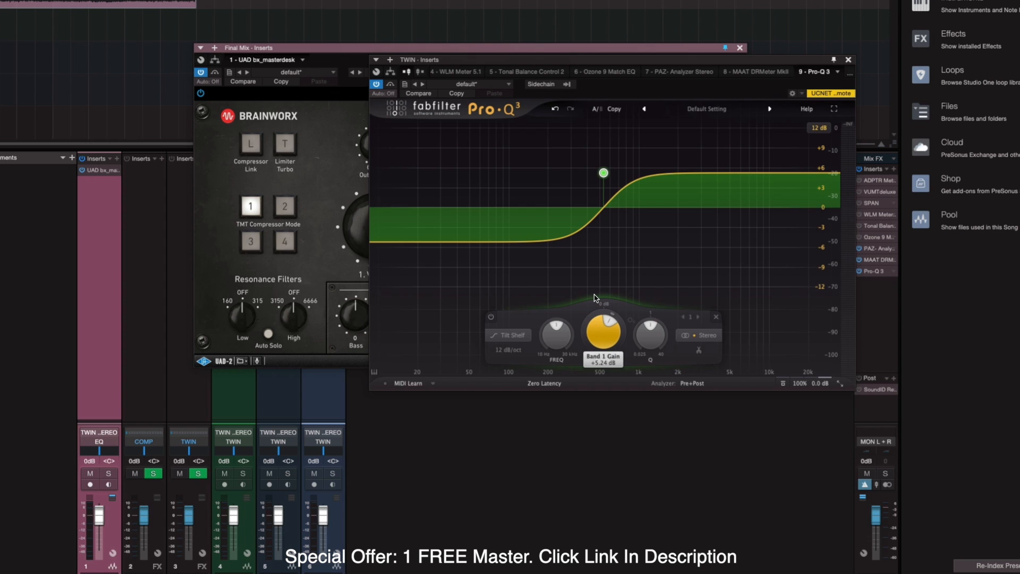
pyautogui.moveTo(595, 297); pyautogui.dragTo(581, 355)
pyautogui.moveTo(598, 229); pyautogui.dragTo(596, 238)
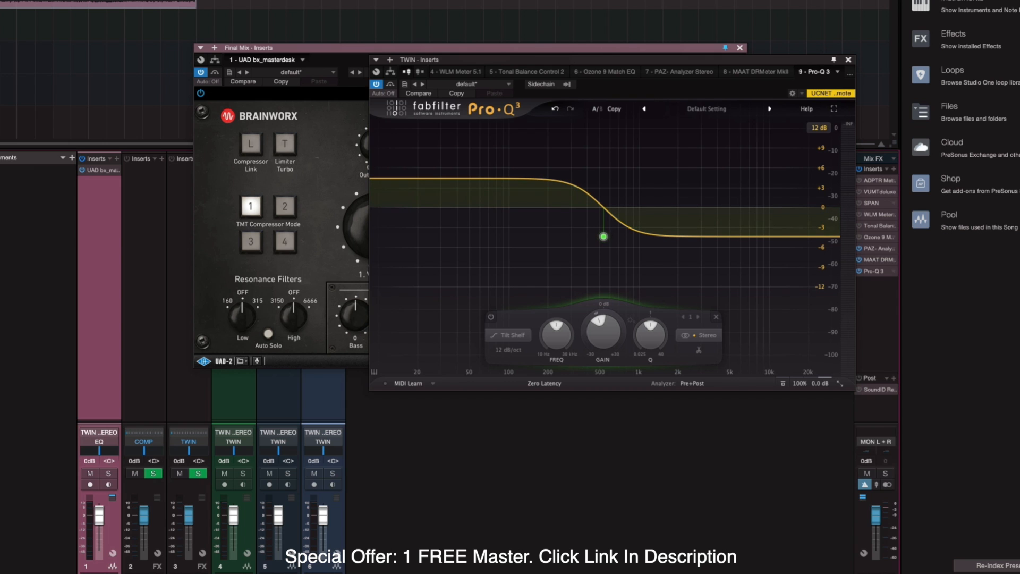
pyautogui.press('F3')
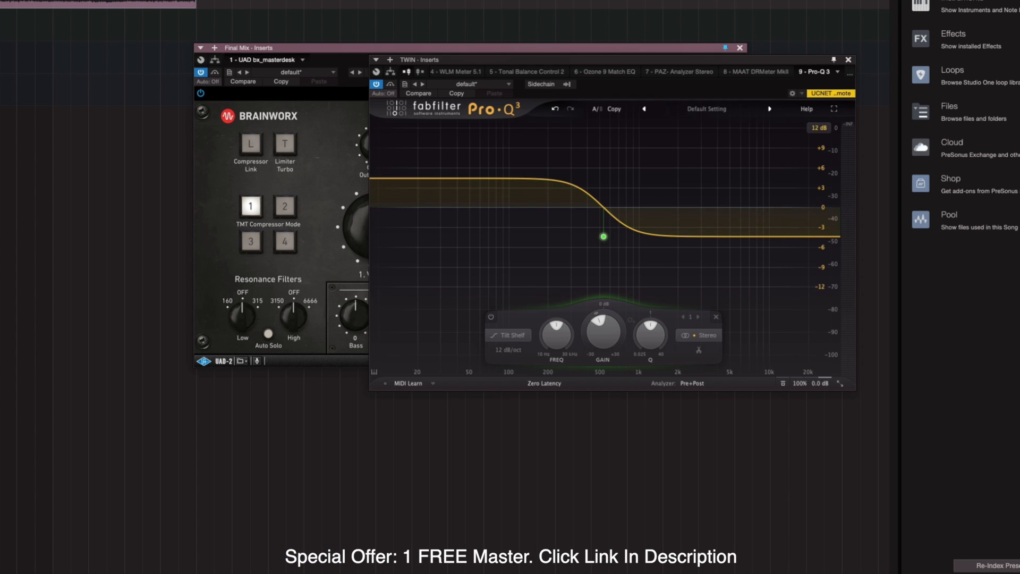
# Close Pro-Q 3, then try Mono Maker (110 Hz) and Stereo Enhance, returning them to Off and 0 %.
pyautogui.click(850, 60)
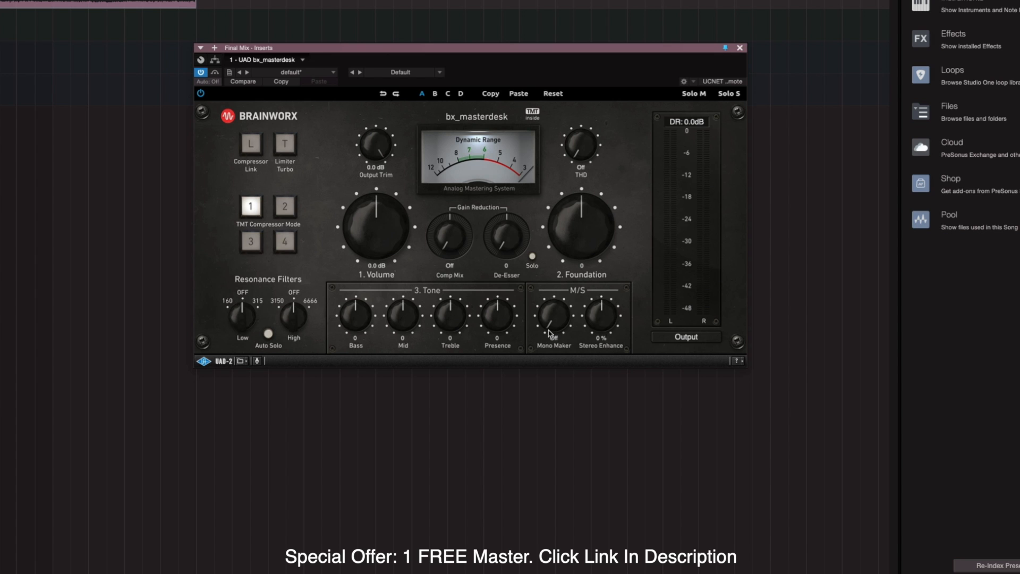
pyautogui.moveTo(549, 333); pyautogui.dragTo(550, 298)
pyautogui.moveTo(549, 299); pyautogui.dragTo(554, 371)
pyautogui.moveTo(601, 324); pyautogui.dragTo(588, 406)
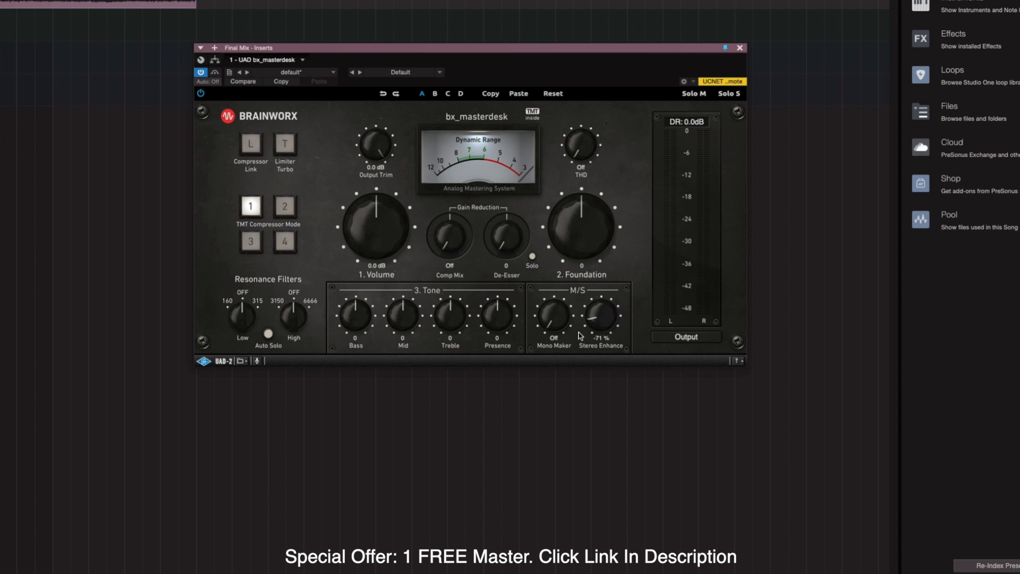
pyautogui.moveTo(581, 304); pyautogui.dragTo(581, 303)
# Play, stop and restart the song, then raise the bx_masterdesk Volume to 7.3 dB.
pyautogui.press('space')
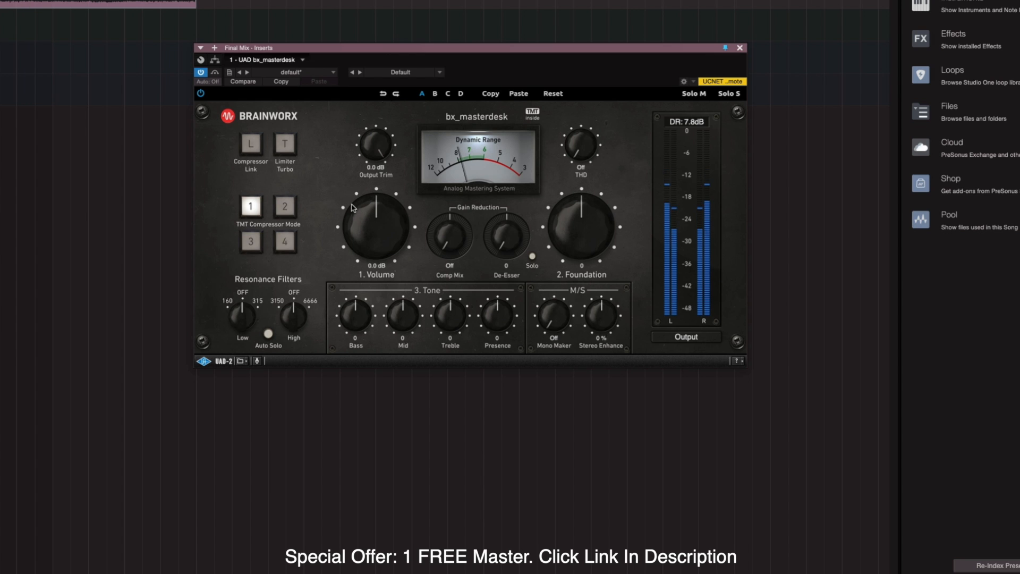
pyautogui.press('space')
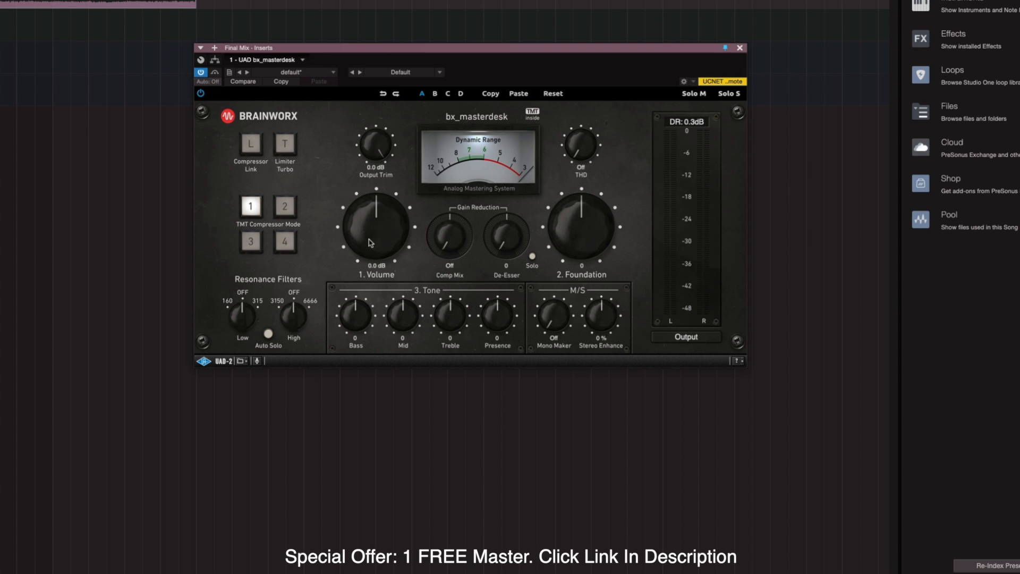
pyautogui.press('space')
pyautogui.moveTo(370, 242); pyautogui.dragTo(370, 234)
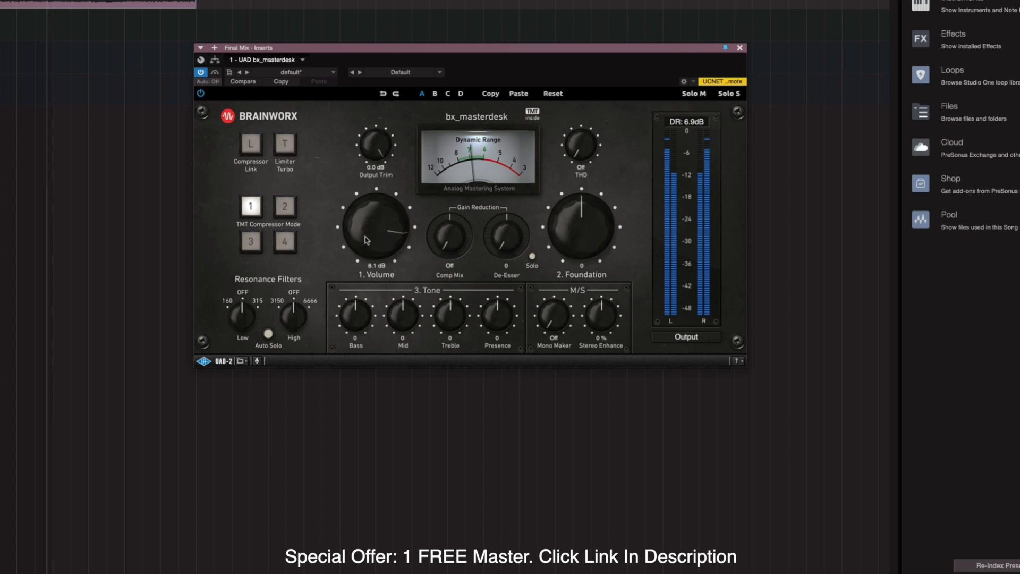
# Raise the bx_masterdesk Volume in stages, past about 10.5 dB, up to 12.0 dB.
pyautogui.moveTo(367, 239); pyautogui.dragTo(366, 234)
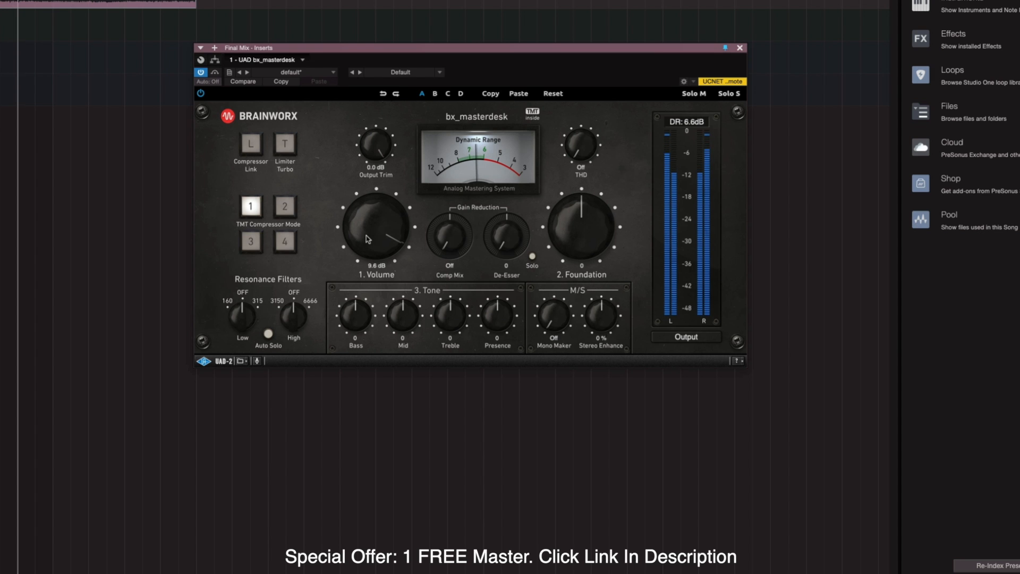
pyautogui.moveTo(367, 238); pyautogui.dragTo(370, 235)
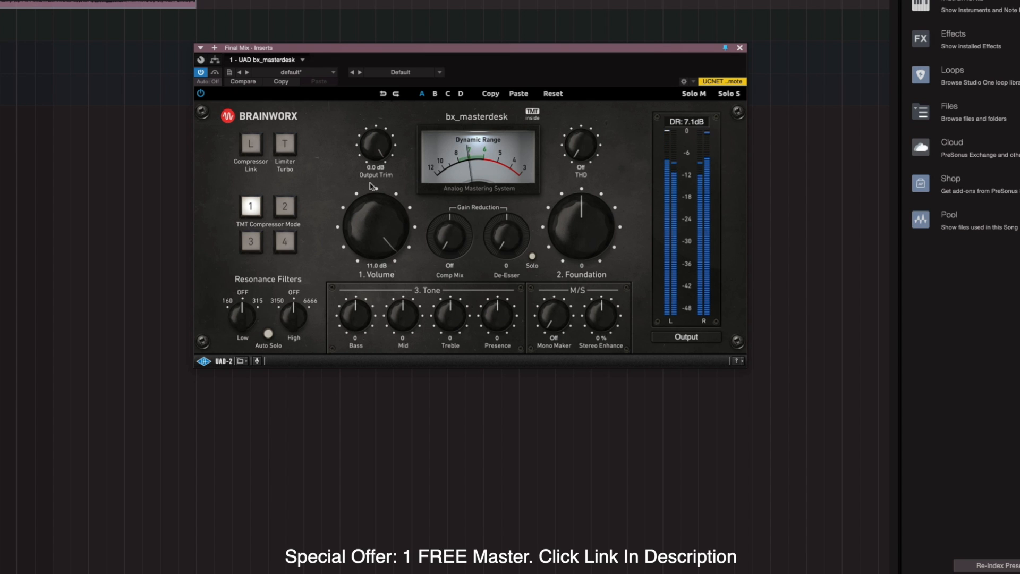
pyautogui.moveTo(380, 217); pyautogui.dragTo(380, 192)
# Set Volume to 10.8 dB, Output Trim down from -12.0 to -9.2 dB, and Comp Mix to 100 %.
pyautogui.moveTo(366, 224); pyautogui.dragTo(365, 228)
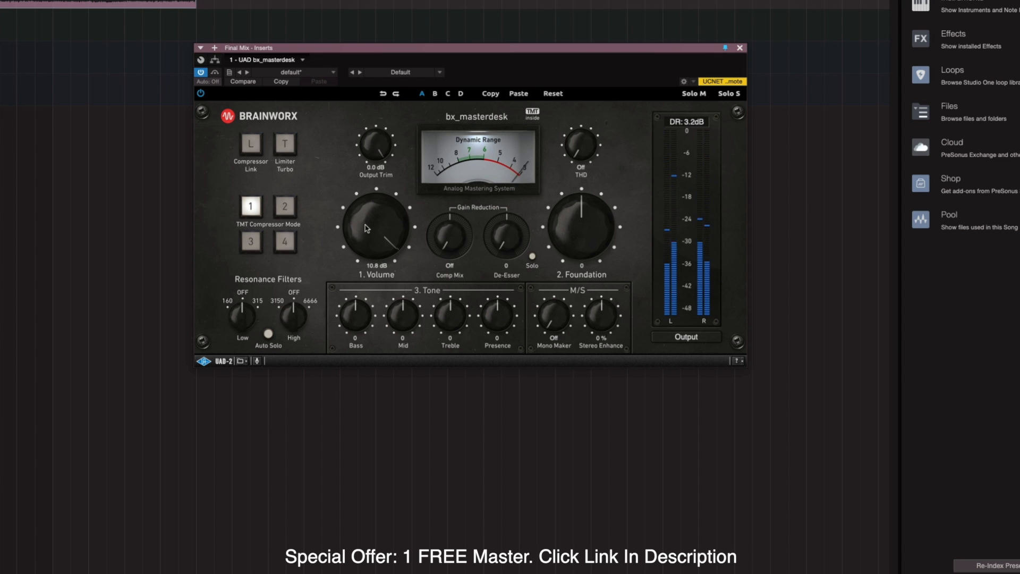
pyautogui.moveTo(369, 151); pyautogui.dragTo(359, 242)
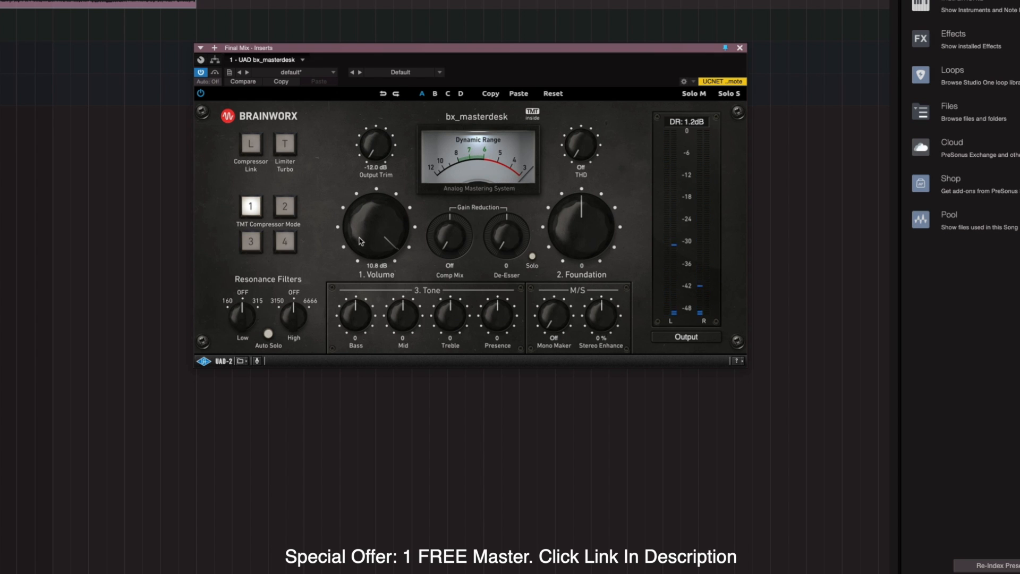
pyautogui.moveTo(374, 142); pyautogui.dragTo(371, 121)
pyautogui.moveTo(450, 247); pyautogui.dragTo(410, 31)
# Start playback and switch the Comp Mix off to compare against the 100 % blend.
pyautogui.press('space')
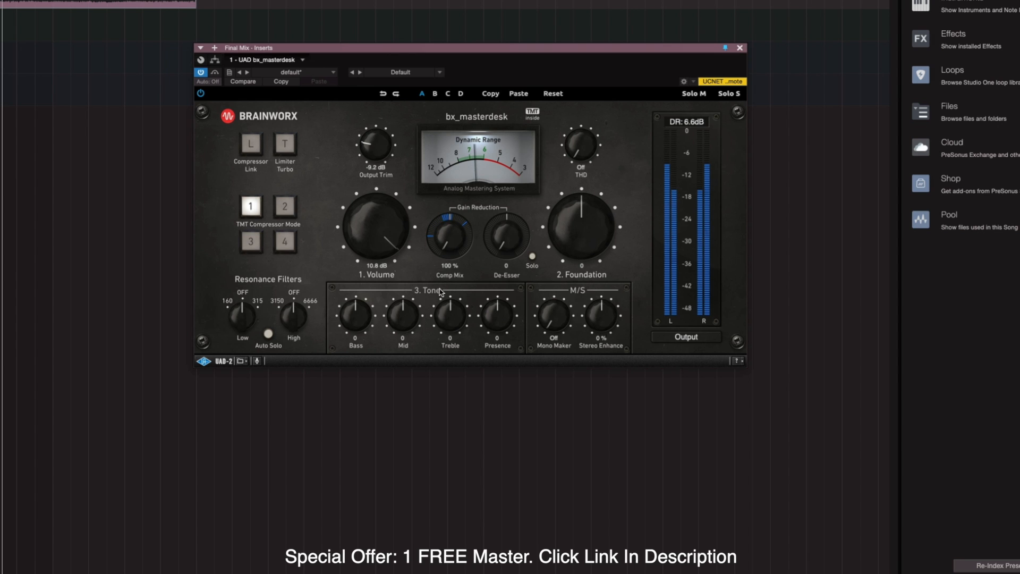
pyautogui.click(453, 253)
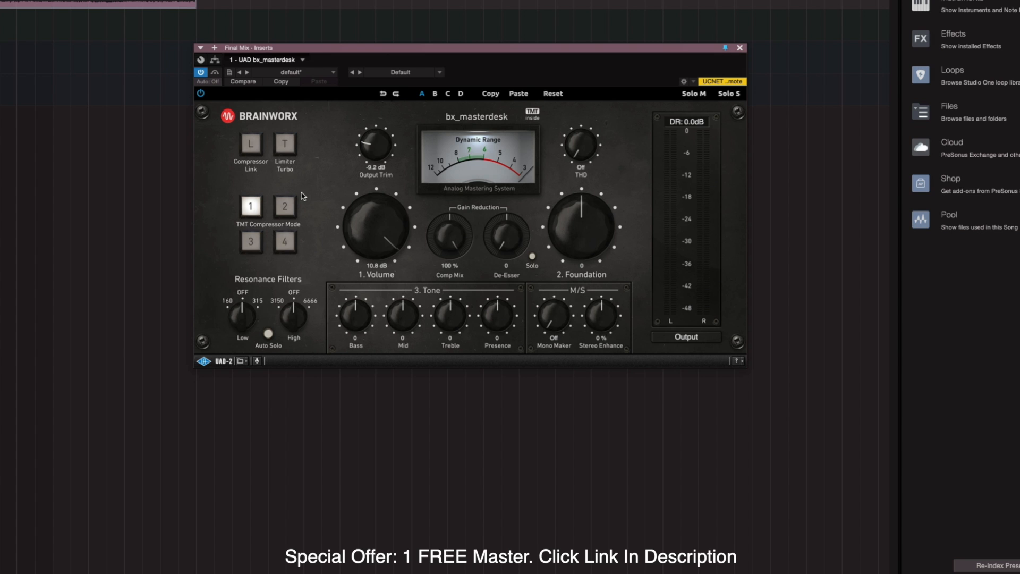
# During playback, audition TMT compressor modes 2, 1, 3, 4, 1 and 4, ending on mode 1.
pyautogui.press('space')
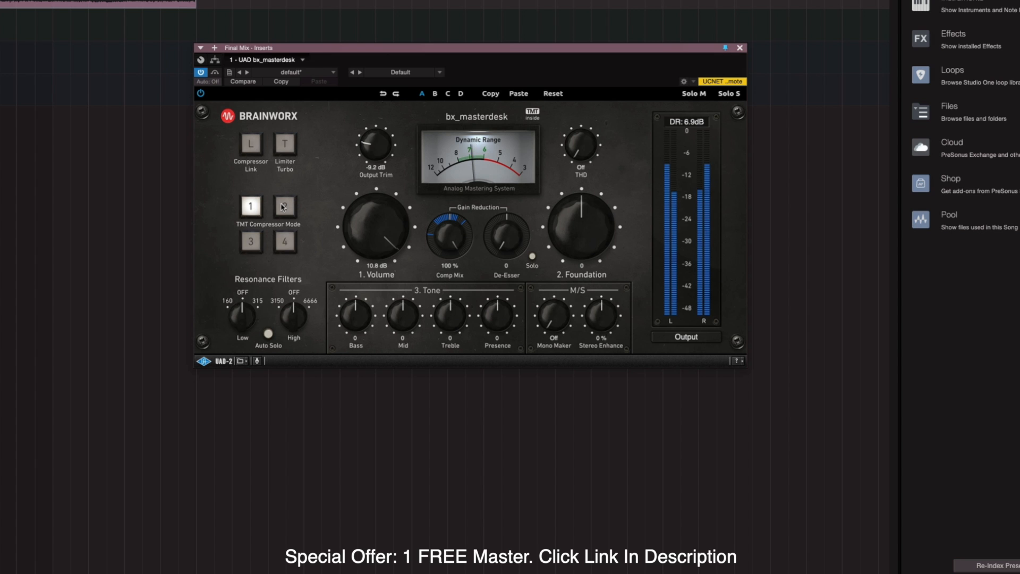
pyautogui.click(284, 206)
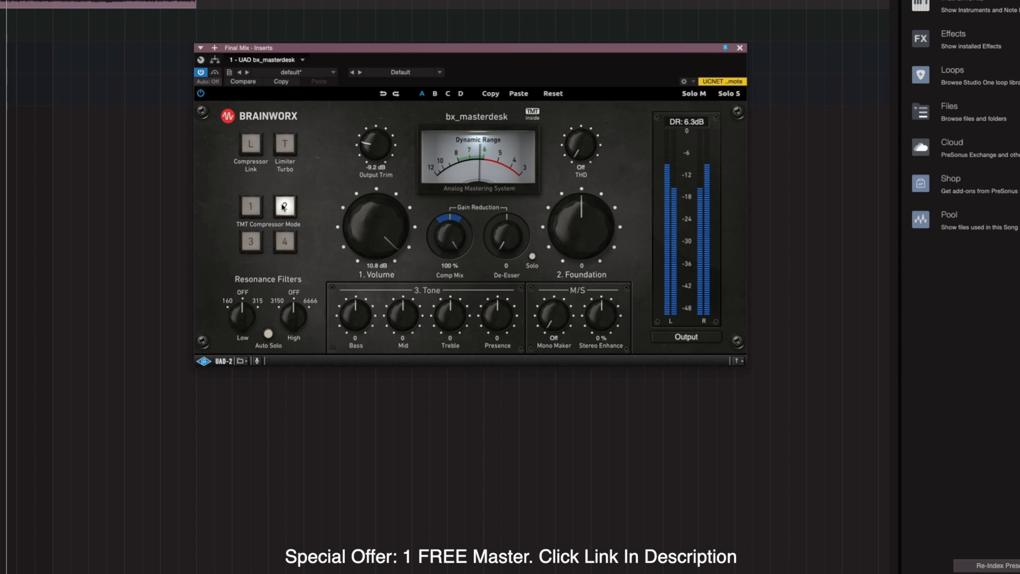
pyautogui.click(247, 210)
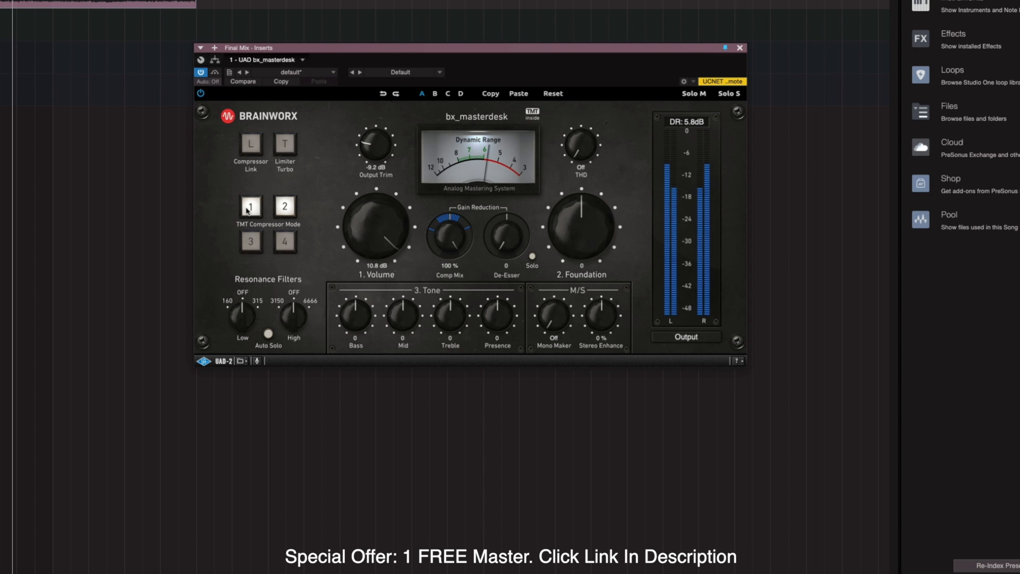
pyautogui.click(251, 248)
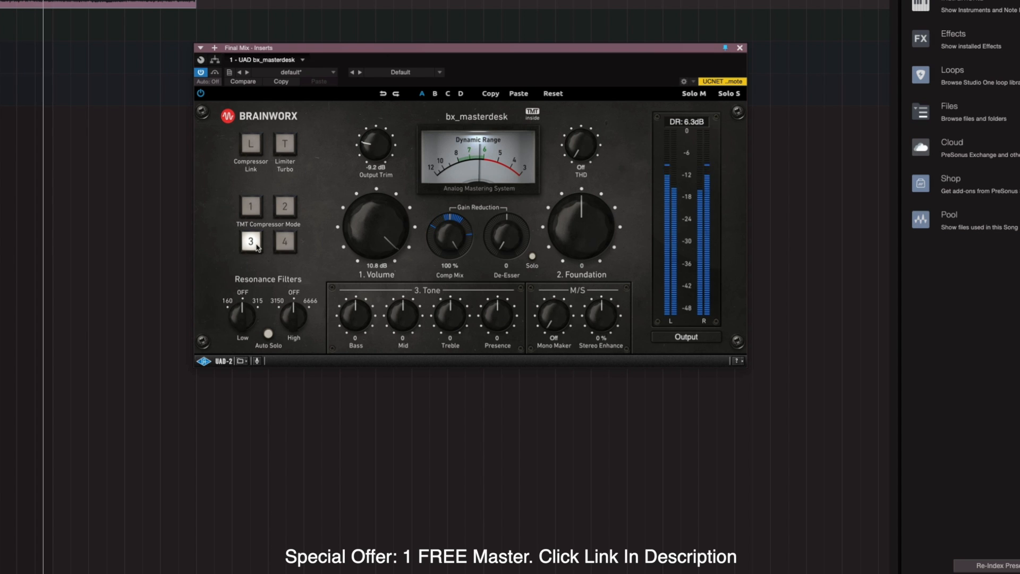
pyautogui.click(292, 243)
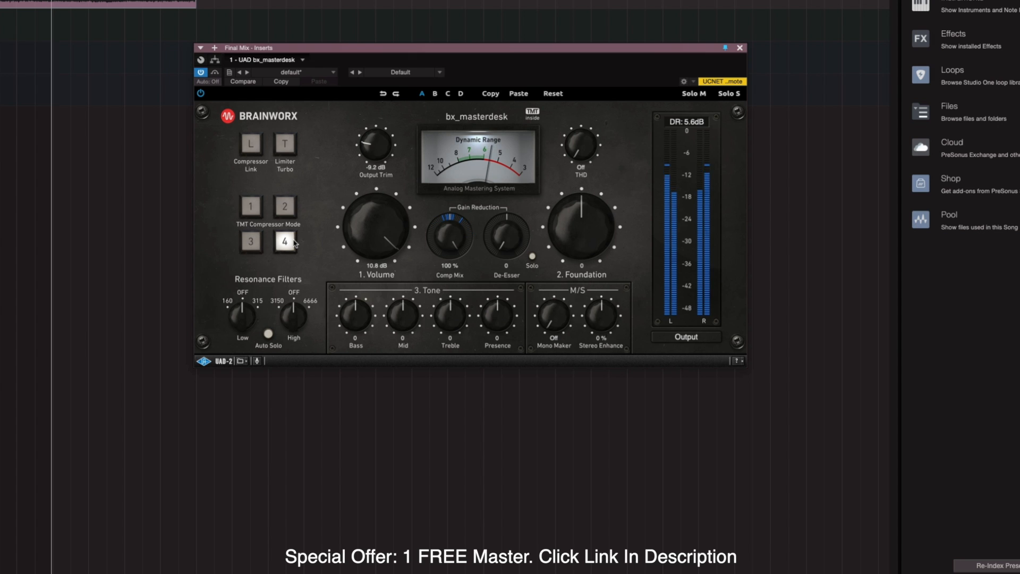
pyautogui.click(251, 211)
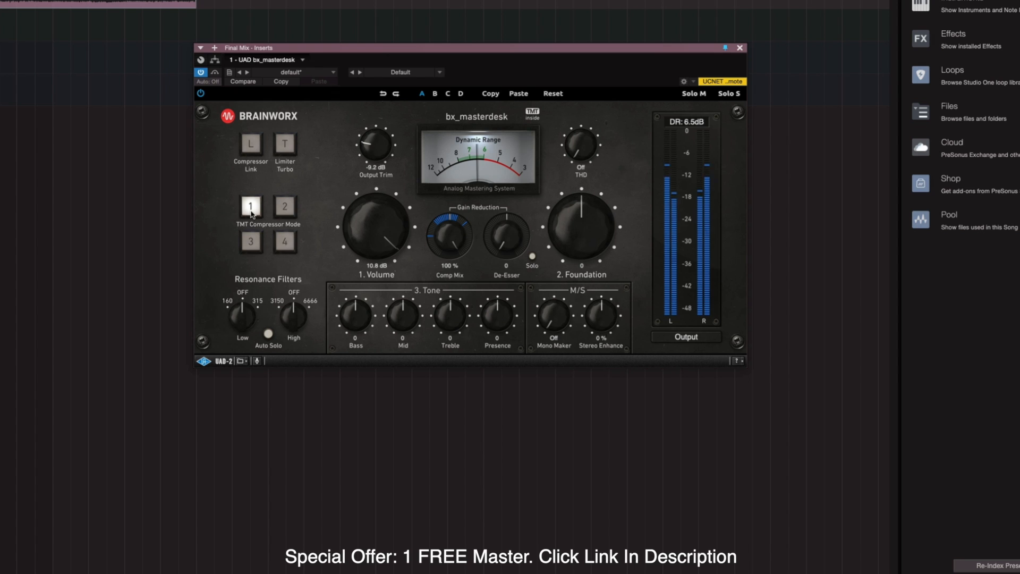
pyautogui.click(288, 242)
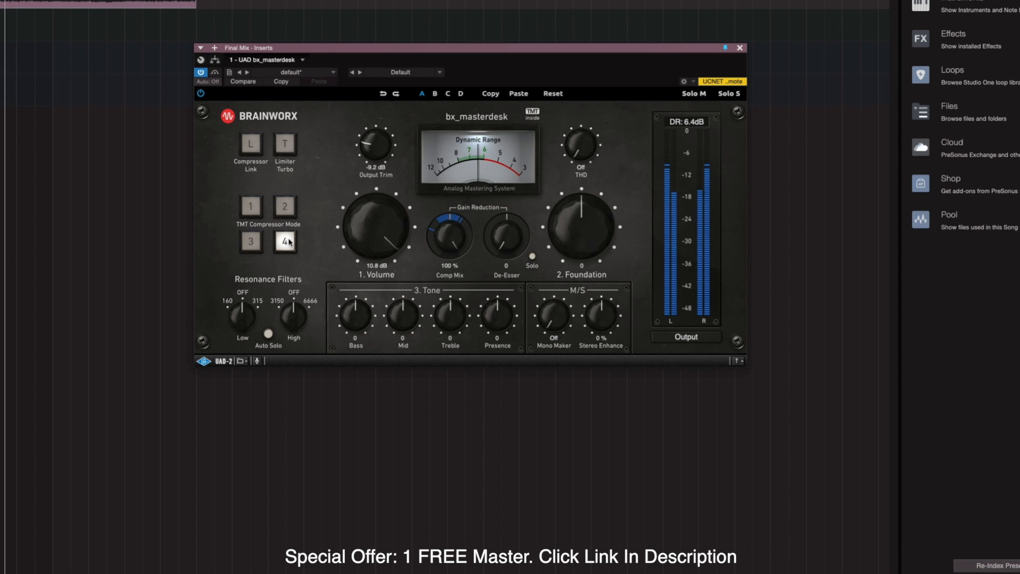
pyautogui.click(255, 212)
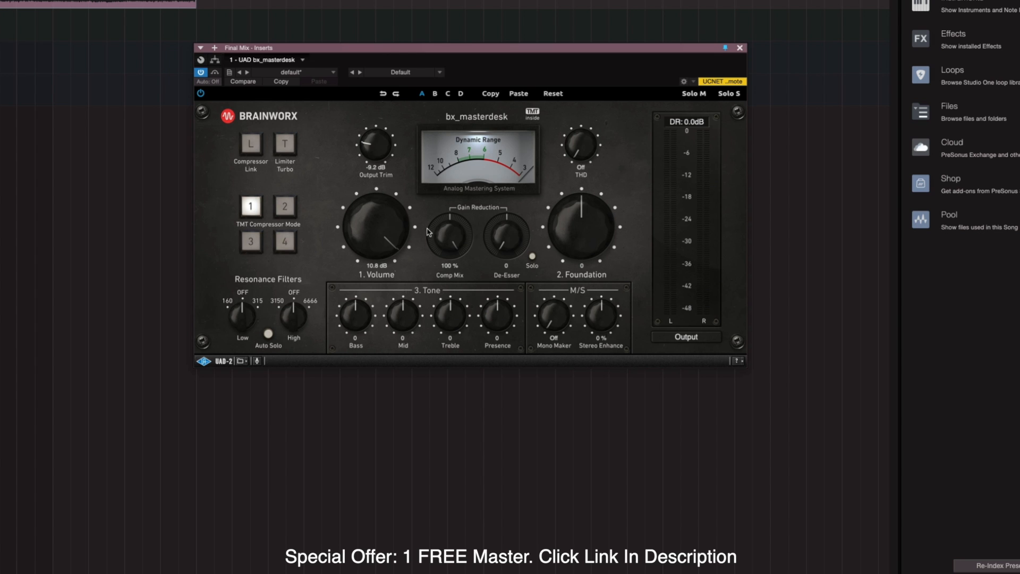
# Start playback, lower Comp Mix to about 90 %, then restore it to 100 %.
pyautogui.press('space')
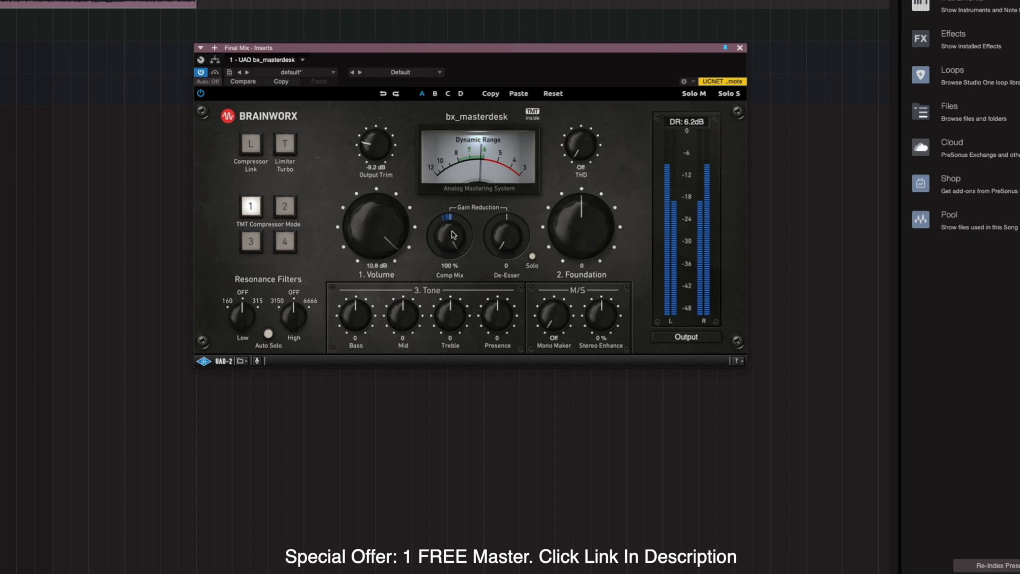
pyautogui.moveTo(451, 235); pyautogui.dragTo(441, 275)
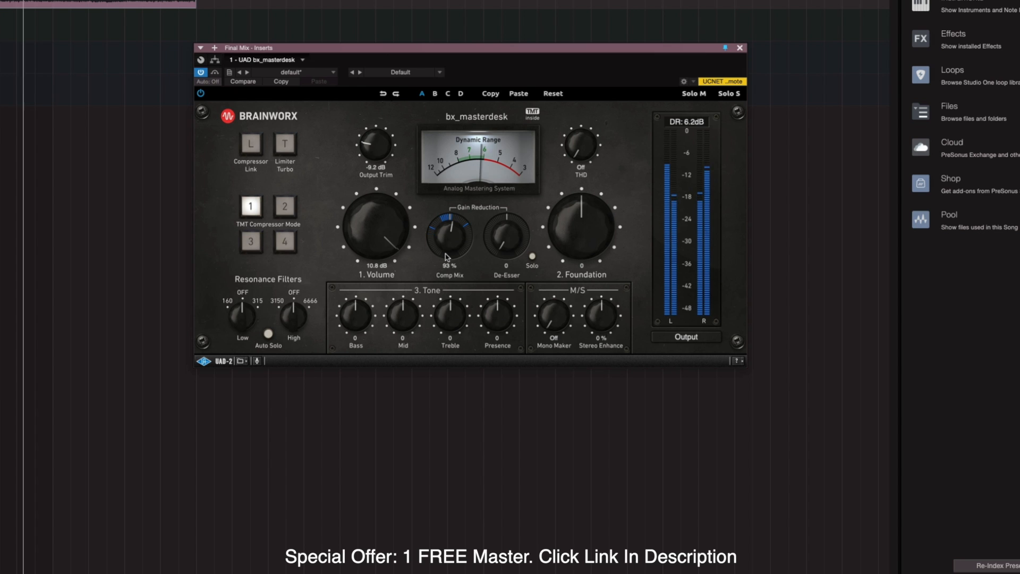
pyautogui.moveTo(445, 254); pyautogui.dragTo(446, 263)
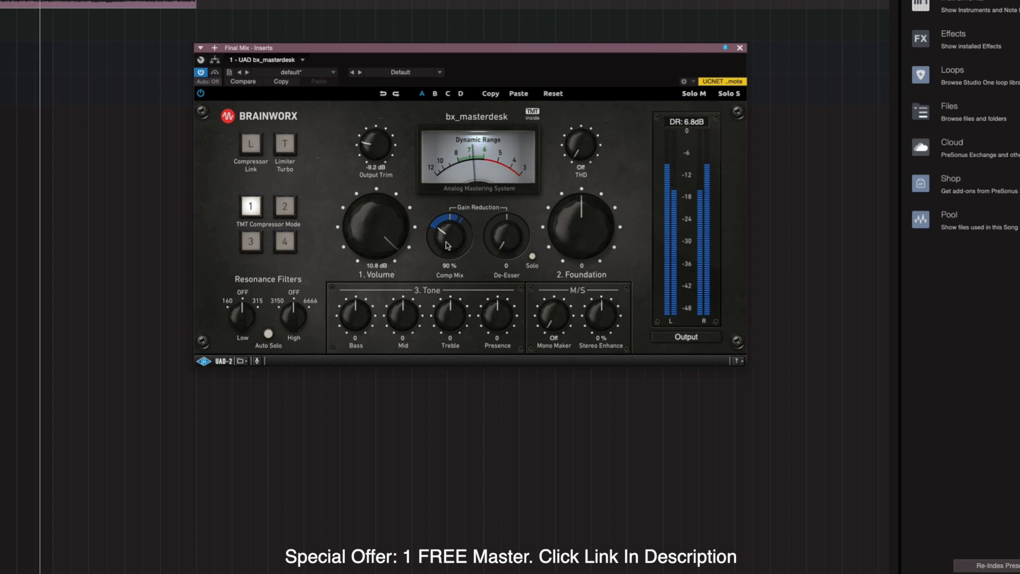
pyautogui.moveTo(448, 241); pyautogui.dragTo(439, 122)
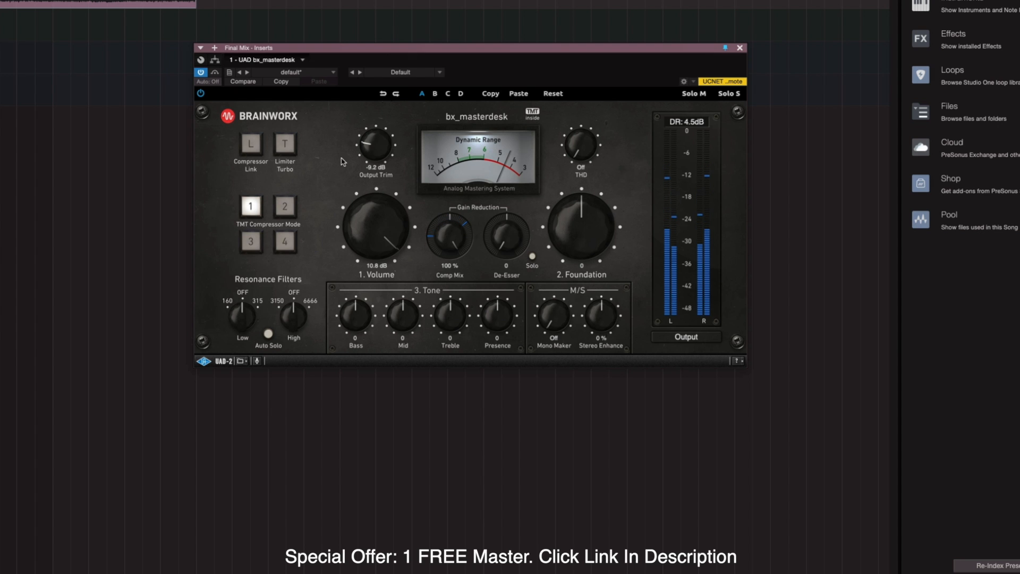
# Toggle Compressor Link on and off twice to compare, leaving the compressor unlinked.
pyautogui.click(250, 146)
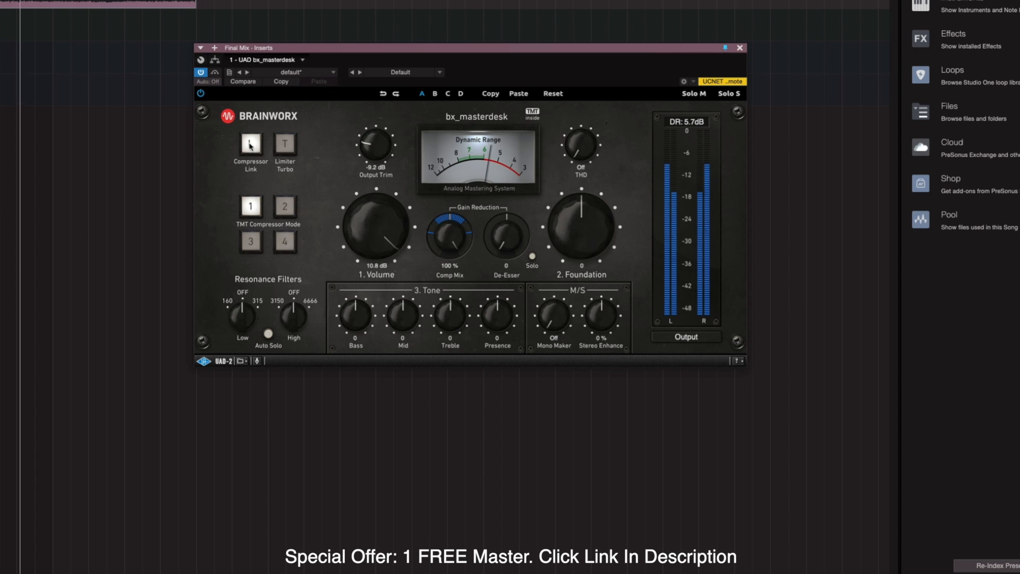
pyautogui.click(251, 145)
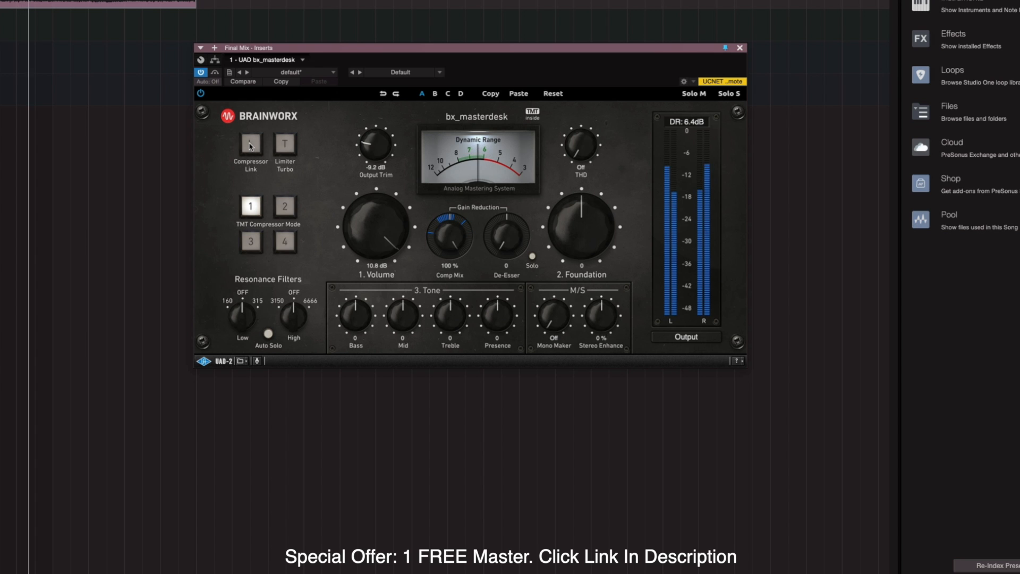
pyautogui.click(250, 146)
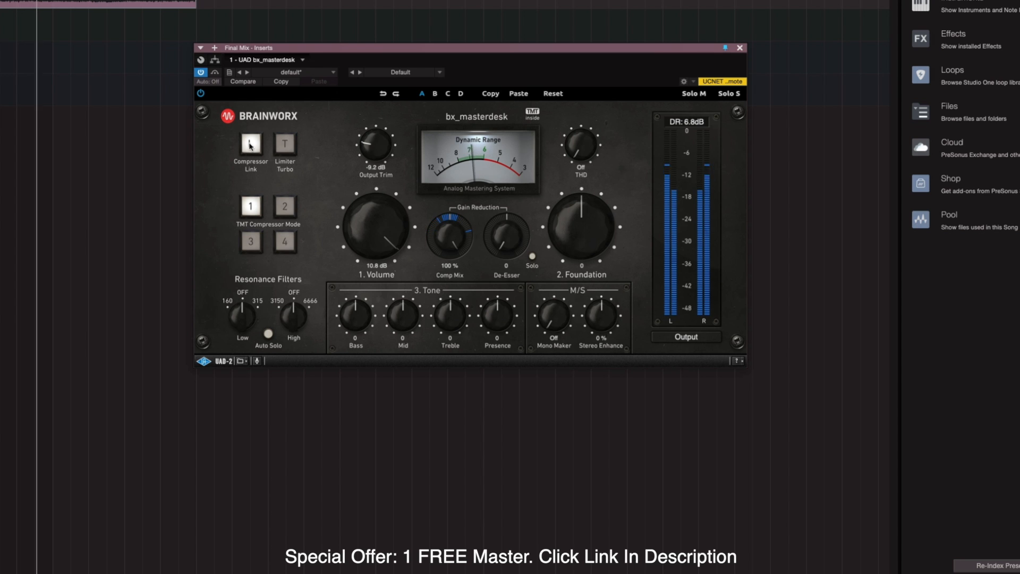
pyautogui.click(250, 146)
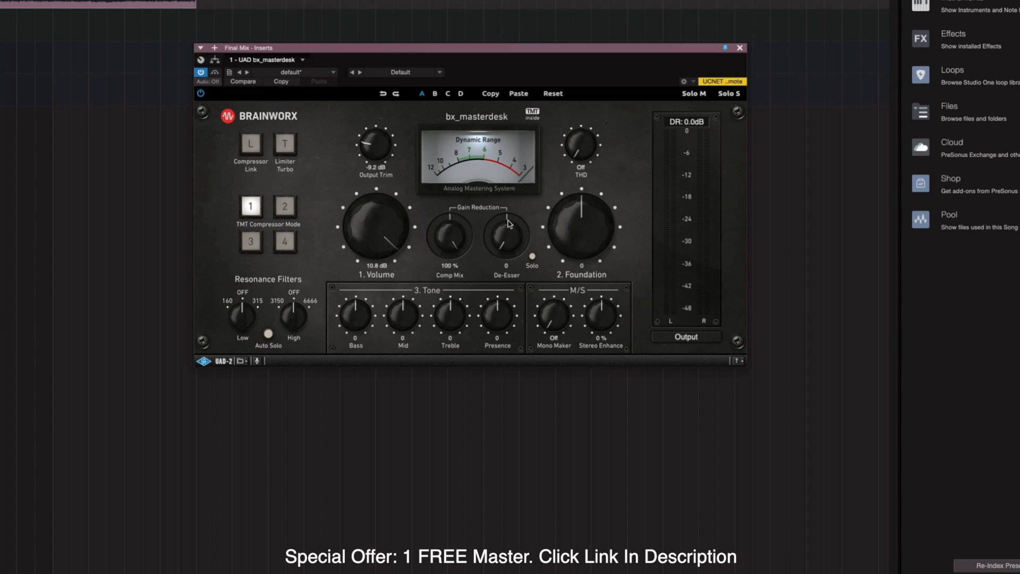
# Audition the De-Esser in solo during playback and settle its amount at 54.
pyautogui.press('space')
pyautogui.press('space')
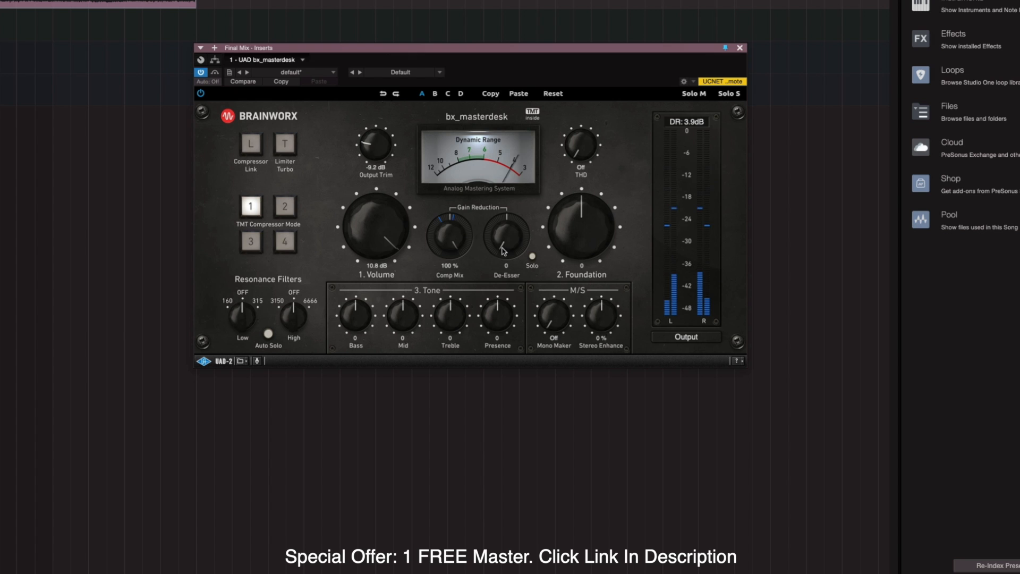
pyautogui.moveTo(499, 239); pyautogui.dragTo(503, 182)
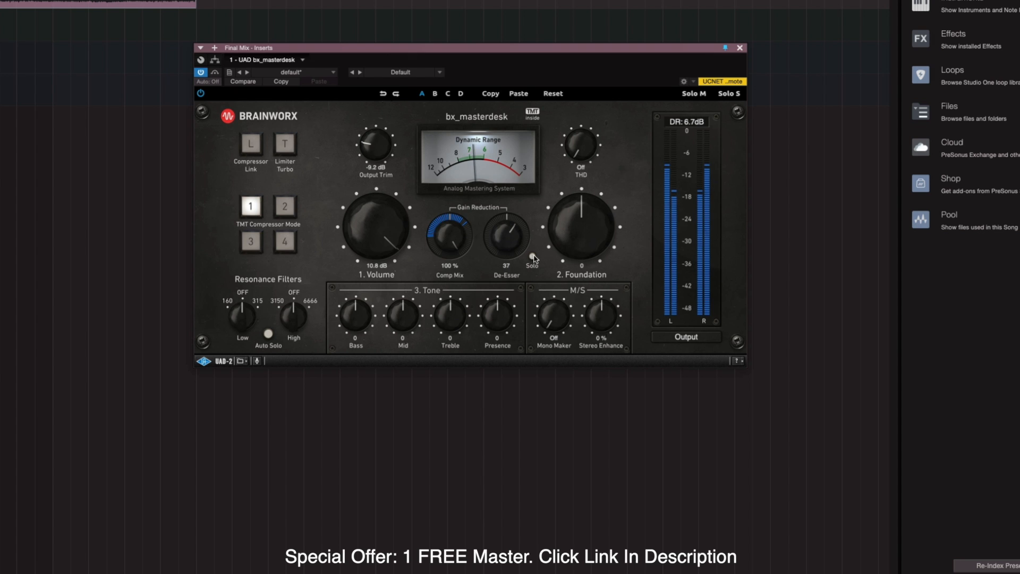
pyautogui.click(533, 257)
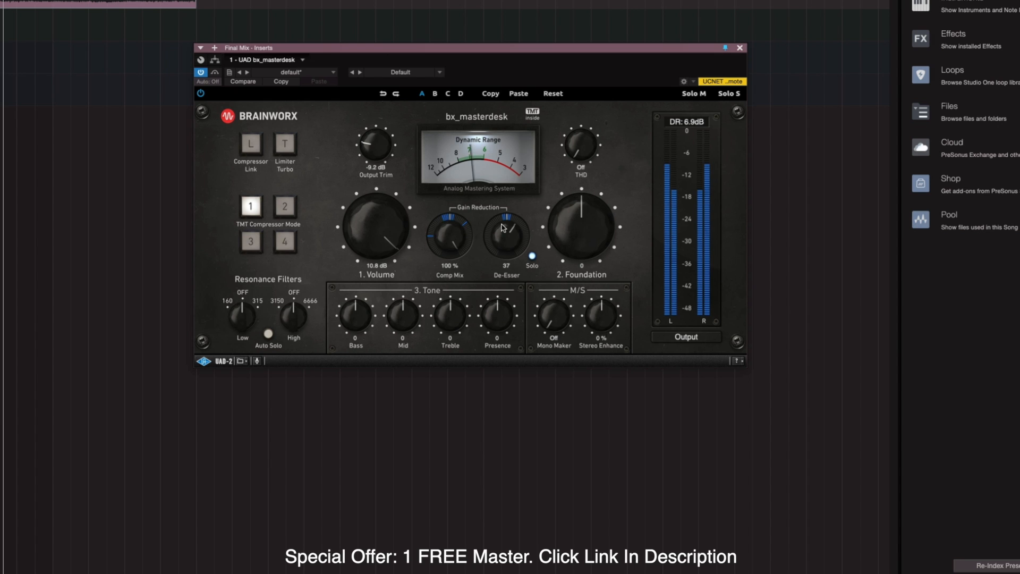
pyautogui.moveTo(504, 227); pyautogui.dragTo(504, 243)
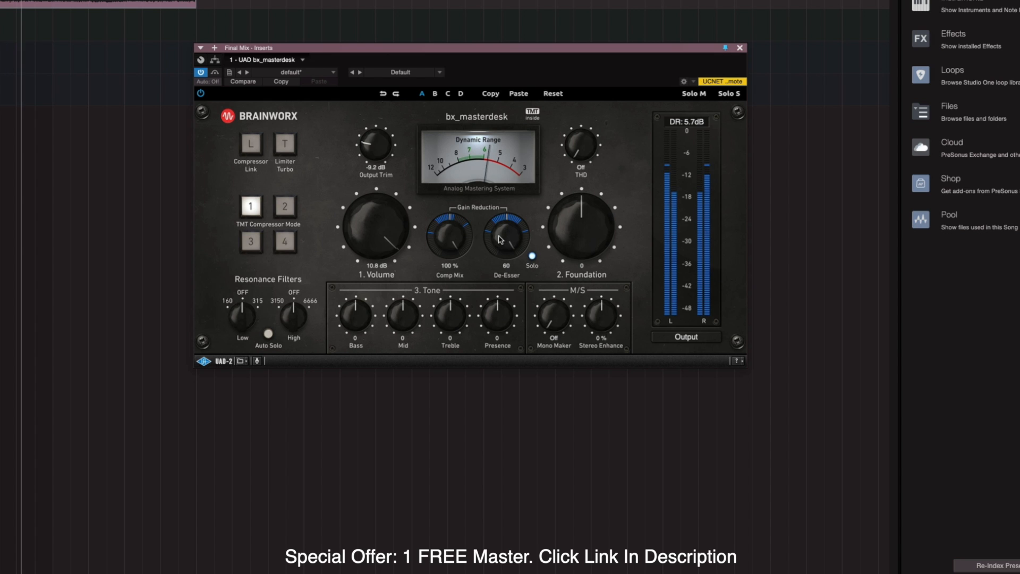
pyautogui.click(532, 256)
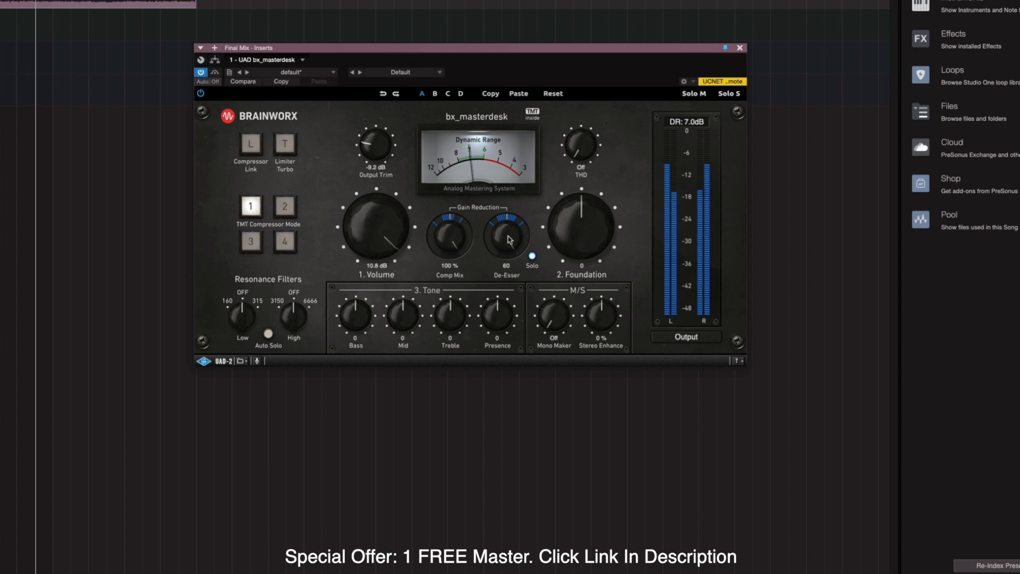
pyautogui.click(533, 257)
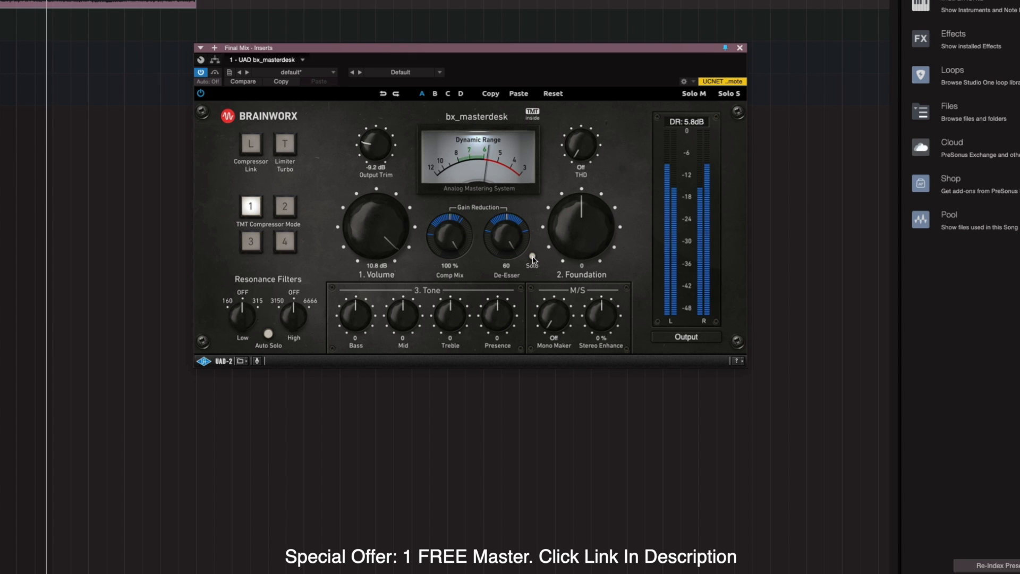
pyautogui.click(532, 256)
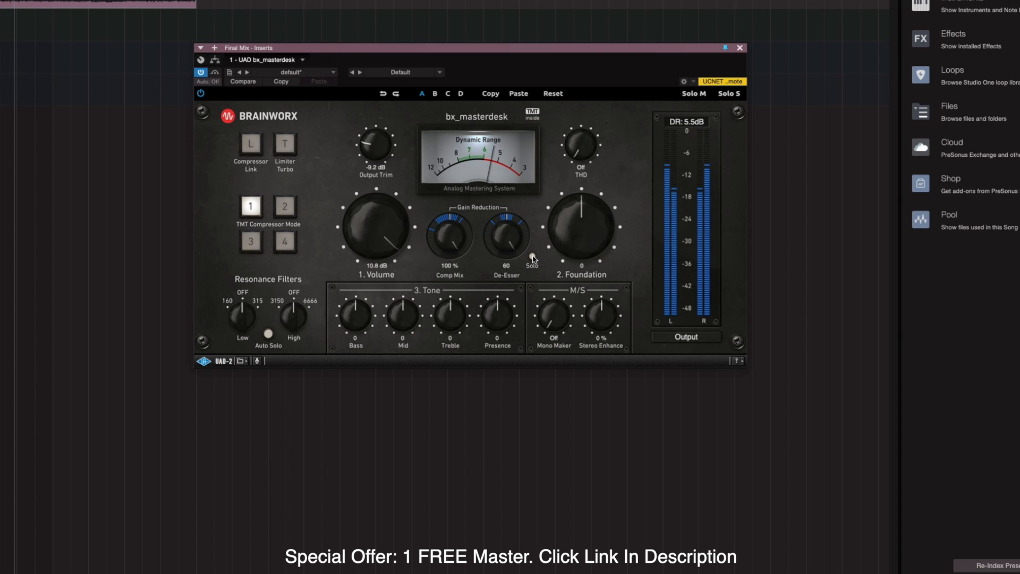
pyautogui.moveTo(501, 233); pyautogui.dragTo(501, 243)
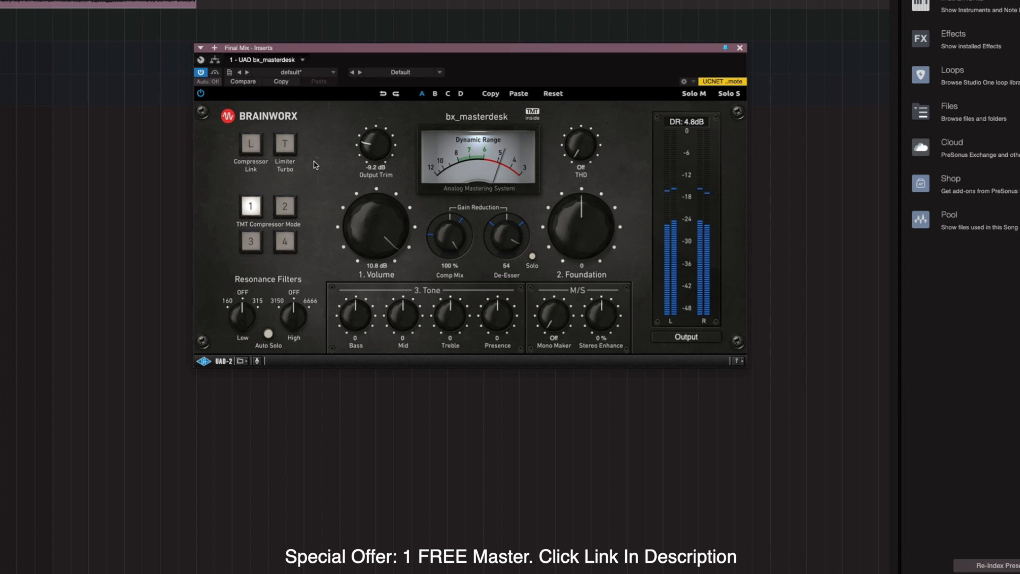
# Turn the Output Trim down to -10.8 dB, comparing against the bypassed dry mix.
pyautogui.click(215, 76)
pyautogui.click(215, 76)
pyautogui.moveTo(378, 152); pyautogui.dragTo(382, 170)
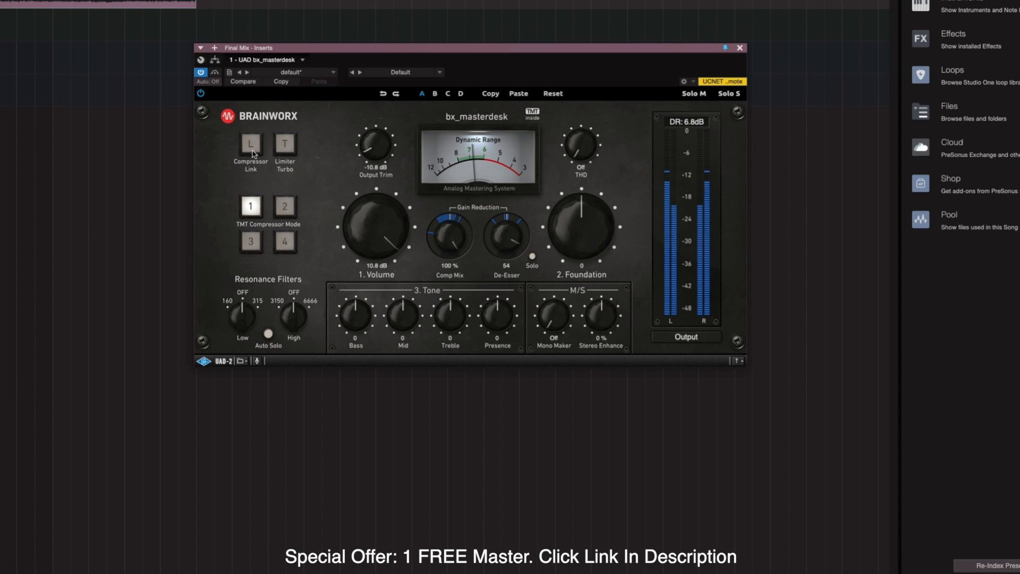
pyautogui.click(215, 75)
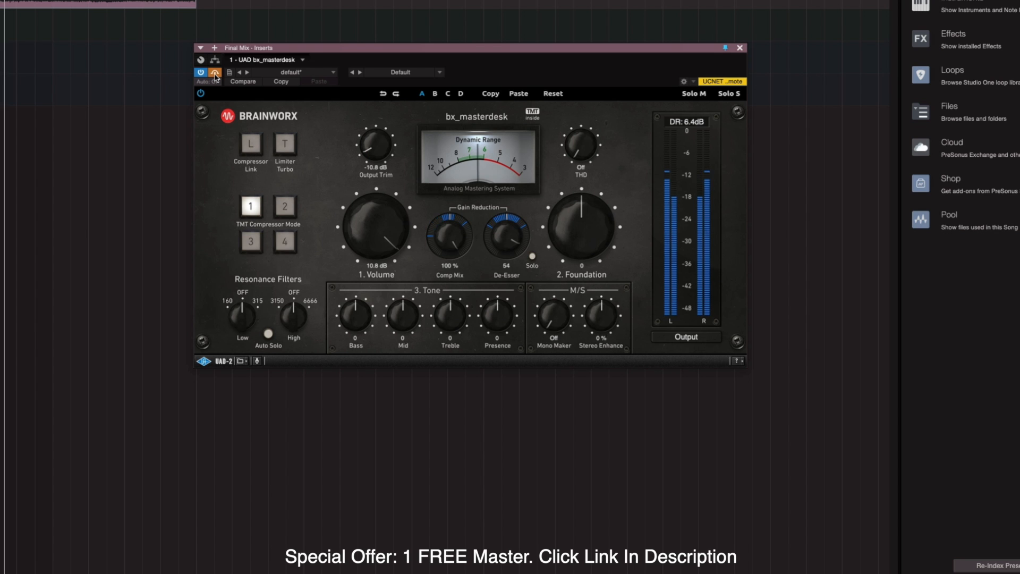
pyautogui.click(215, 74)
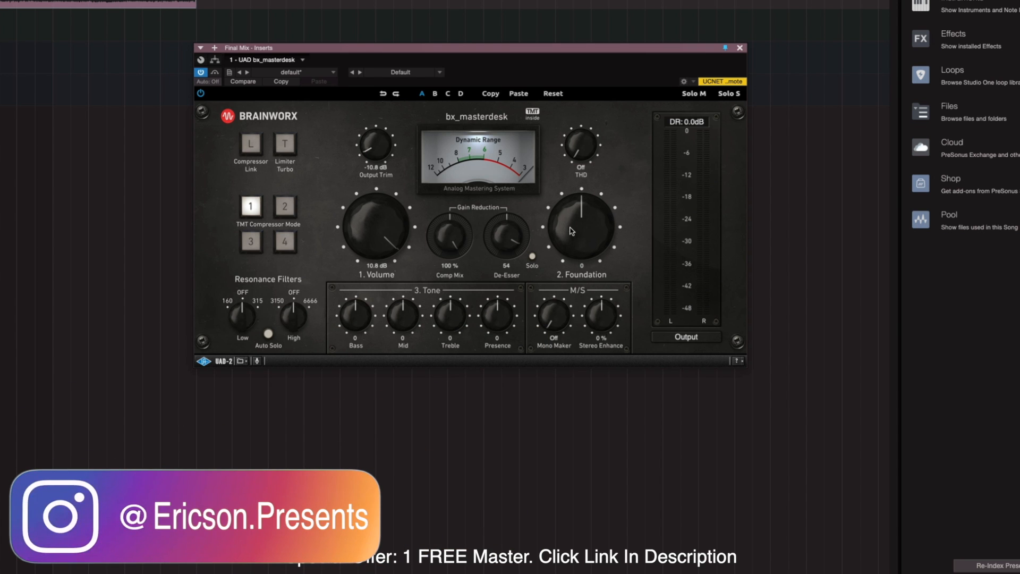
# Play the mix and sweep the Foundation knob up and down, settling at -7.
pyautogui.press('space')
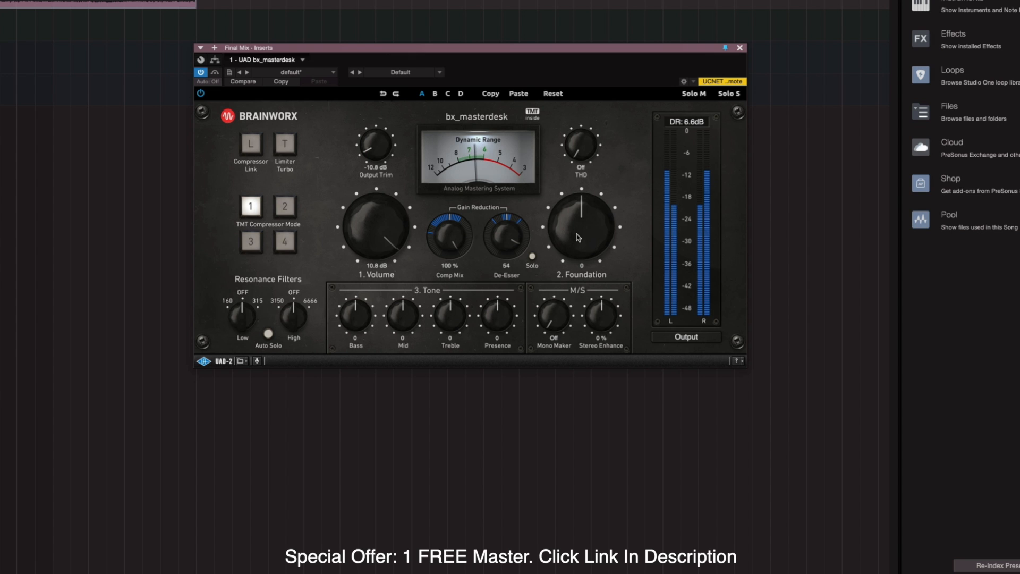
pyautogui.moveTo(581, 225); pyautogui.dragTo(578, 181)
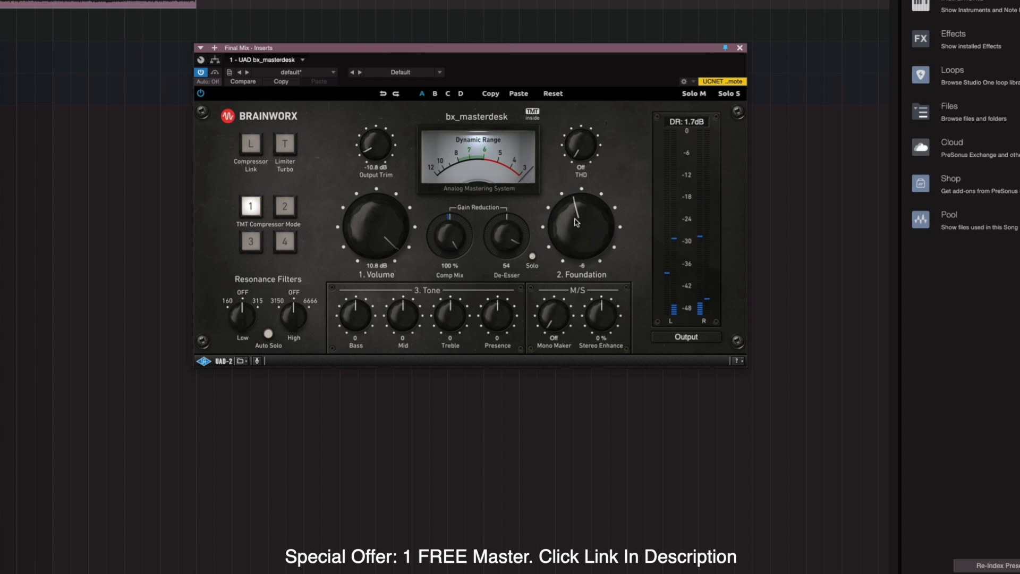
pyautogui.moveTo(570, 249); pyautogui.dragTo(567, 222)
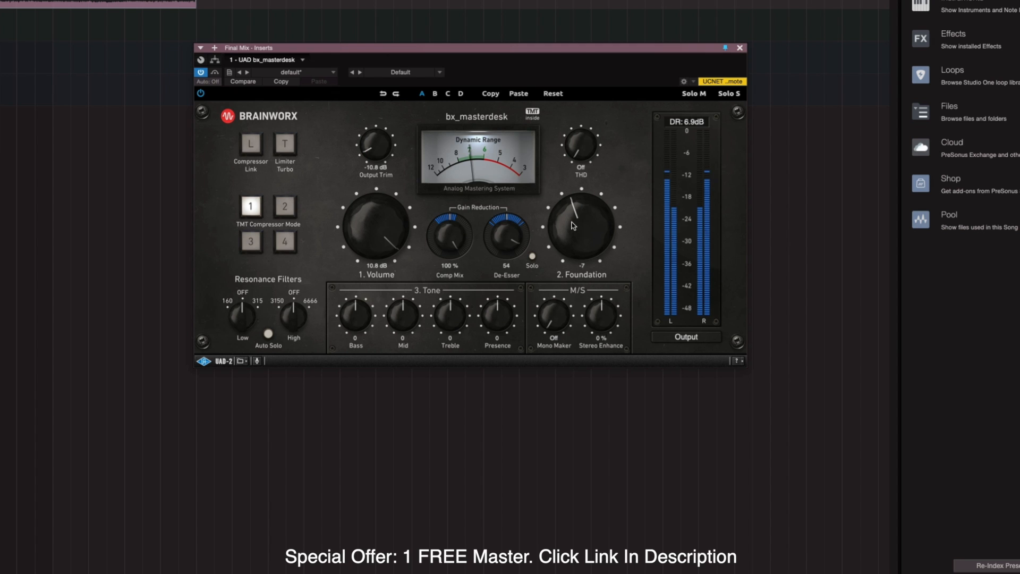
pyautogui.moveTo(574, 225)
pyautogui.mouseDown()
pyautogui.moveTo(565, 258)
pyautogui.moveTo(560, 220)
pyautogui.mouseUp()
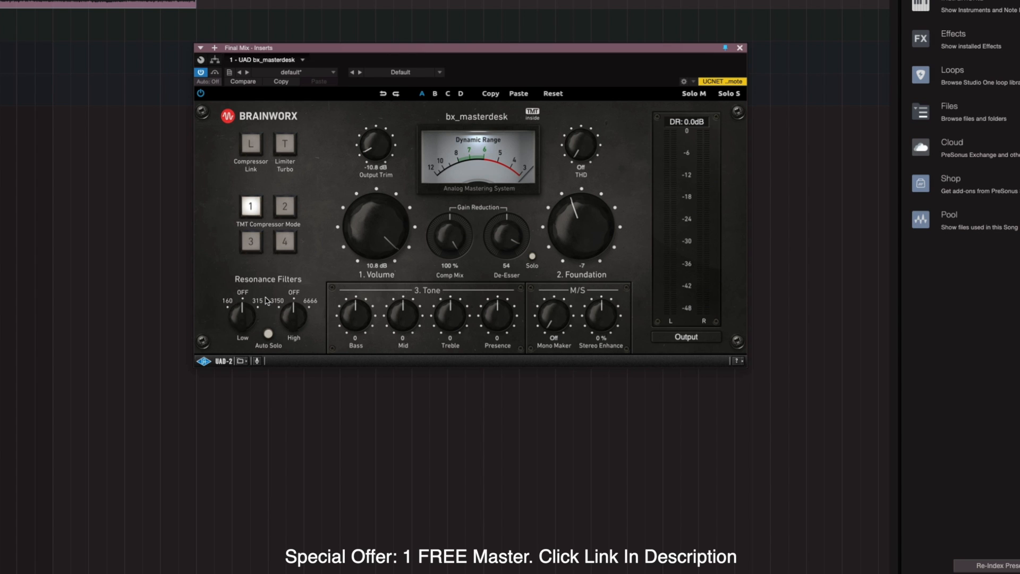
# Audition and set the Low Resonance Filter to 160, then disable Auto Solo and compare with bypass.
pyautogui.click(268, 334)
pyautogui.press('space')
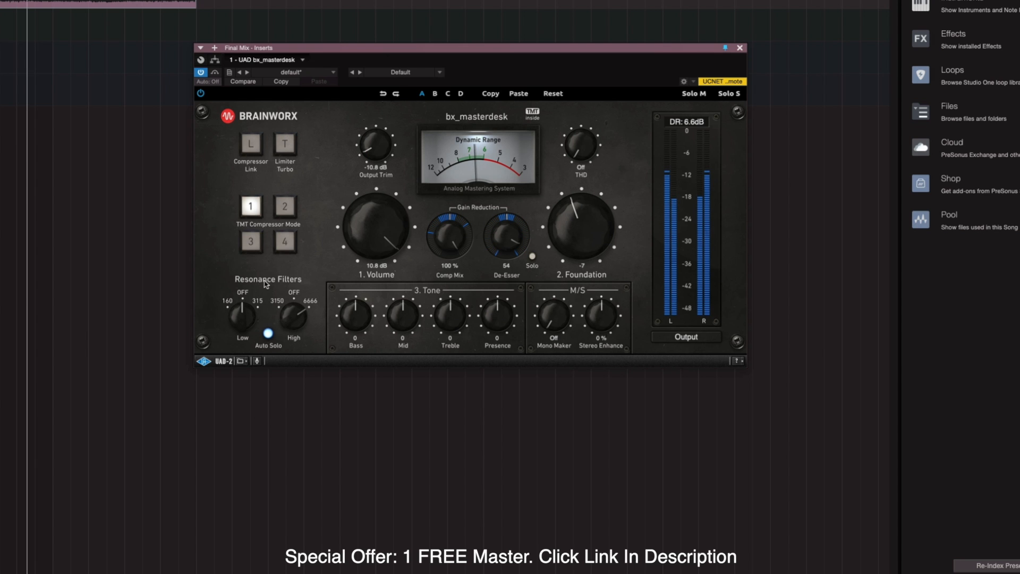
pyautogui.moveTo(247, 321); pyautogui.dragTo(248, 374)
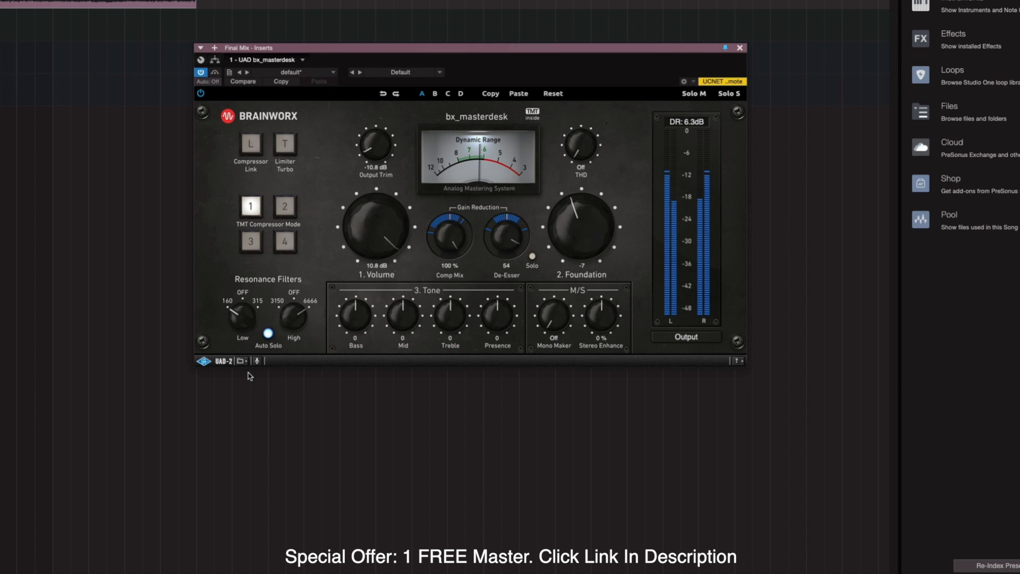
pyautogui.click(268, 333)
pyautogui.click(215, 73)
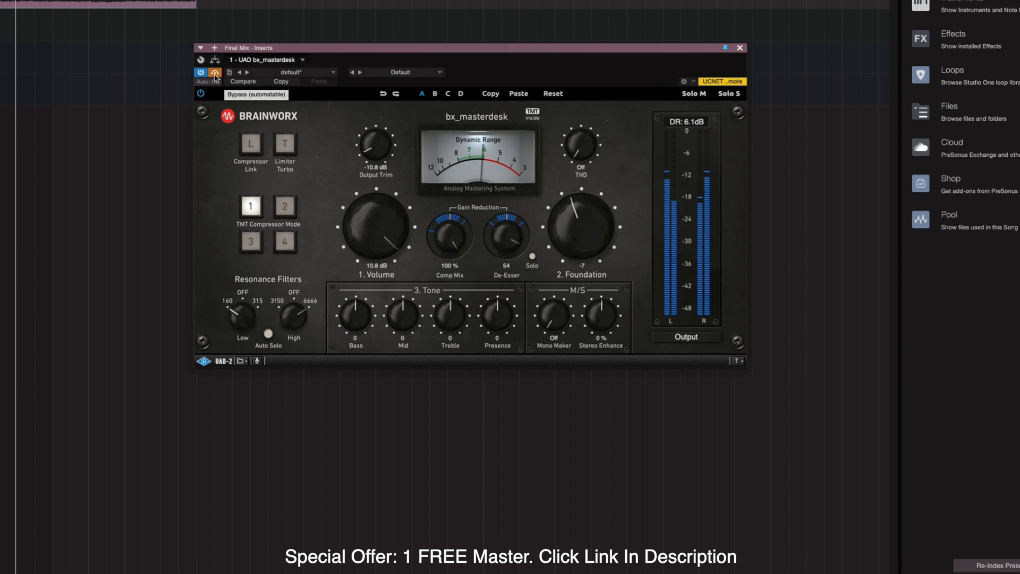
pyautogui.click(215, 74)
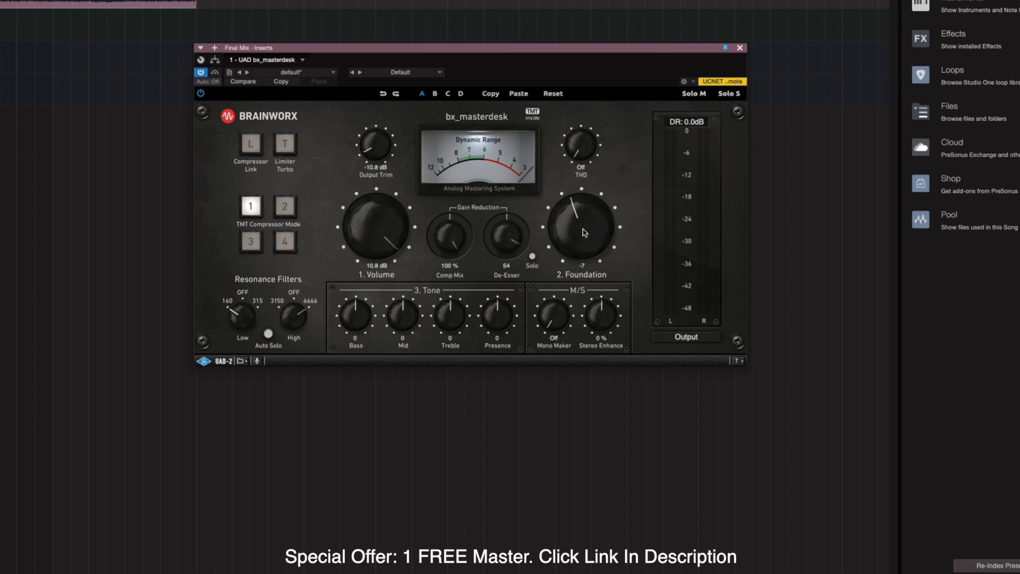
# Adjust Presence to 12, Treble to 4 and Bass to 3 in the Tone section during playback.
pyautogui.press('space')
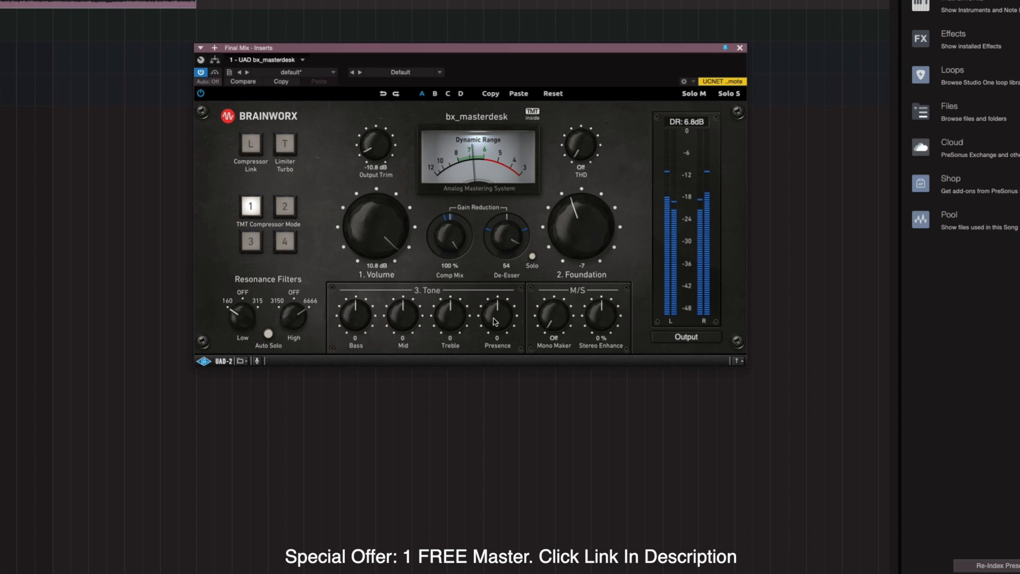
pyautogui.moveTo(494, 321); pyautogui.dragTo(504, 289)
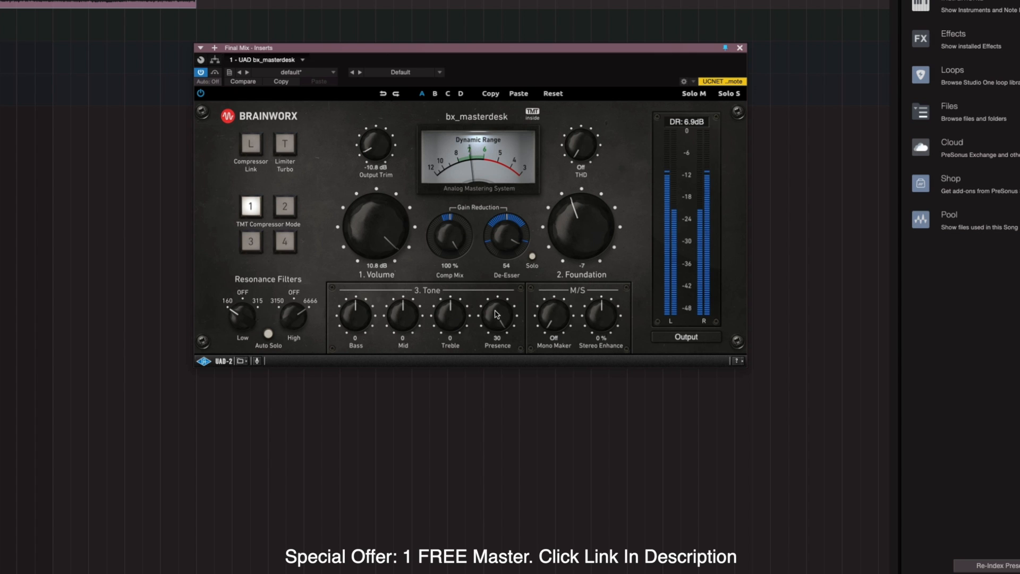
pyautogui.moveTo(495, 314); pyautogui.dragTo(493, 336)
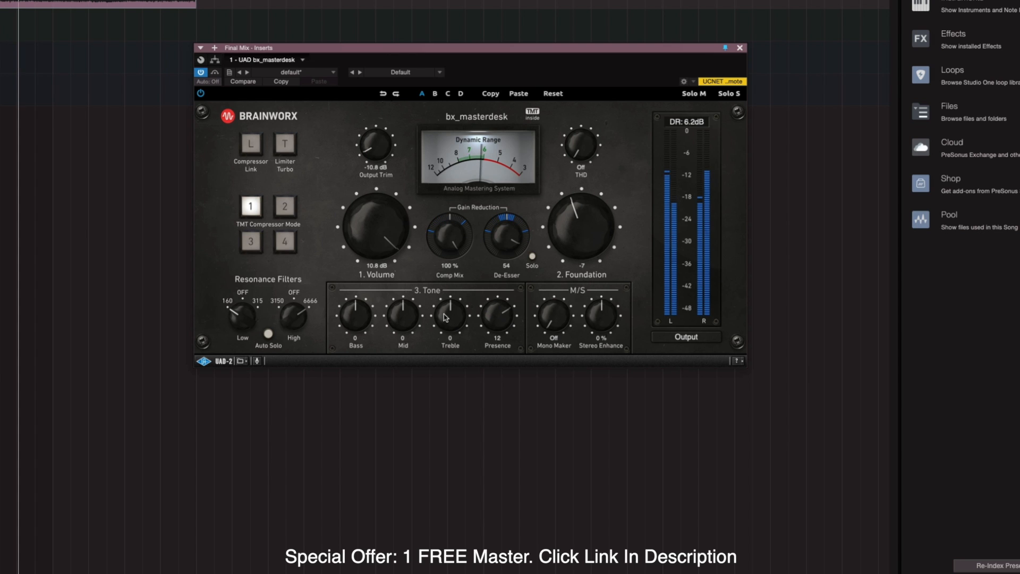
pyautogui.moveTo(446, 311); pyautogui.dragTo(445, 307)
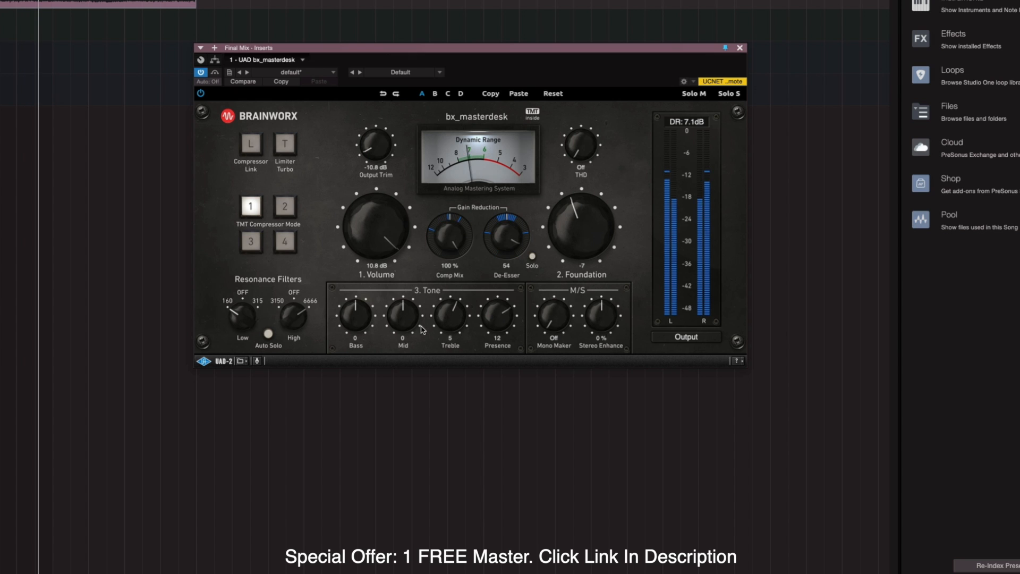
pyautogui.moveTo(448, 271); pyautogui.dragTo(451, 272)
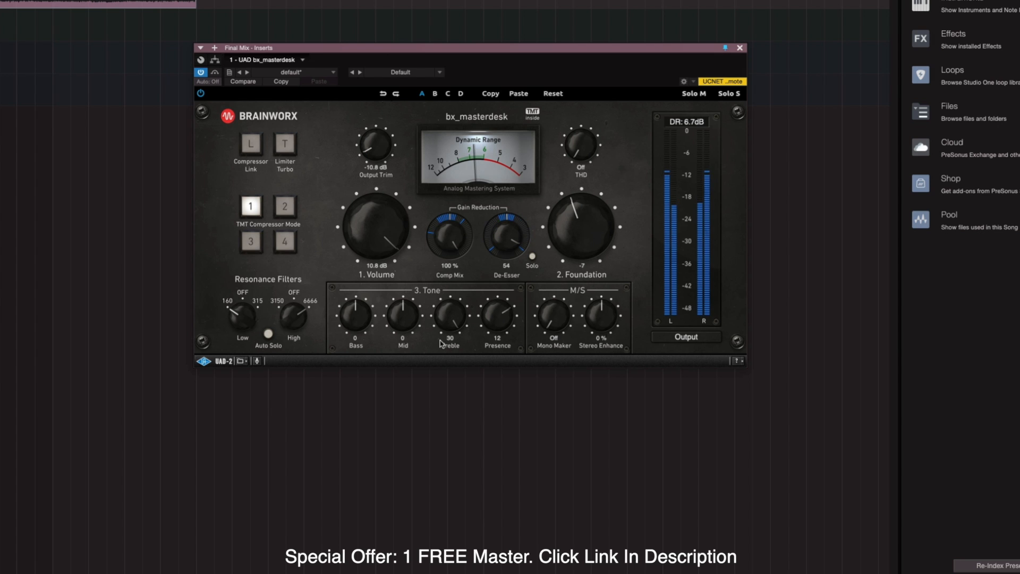
pyautogui.moveTo(440, 344); pyautogui.dragTo(390, 317)
pyautogui.moveTo(353, 327); pyautogui.dragTo(396, 352)
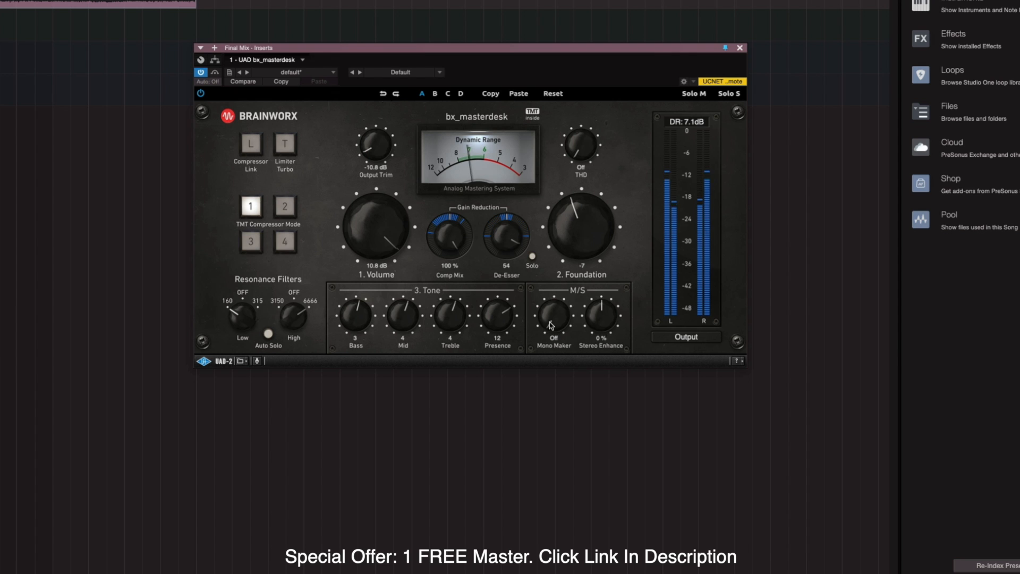
pyautogui.moveTo(551, 325); pyautogui.dragTo(539, 292)
pyautogui.moveTo(604, 320); pyautogui.dragTo(600, 252)
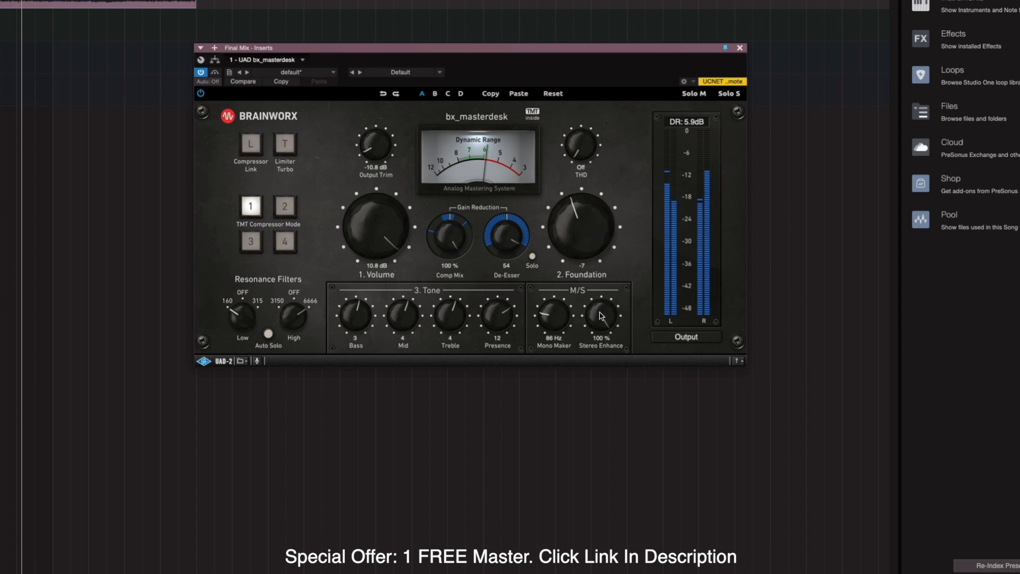
pyautogui.moveTo(601, 314); pyautogui.dragTo(560, 191)
pyautogui.moveTo(600, 319)
pyautogui.mouseDown()
pyautogui.moveTo(591, 339)
pyautogui.moveTo(596, 316)
pyautogui.mouseUp()
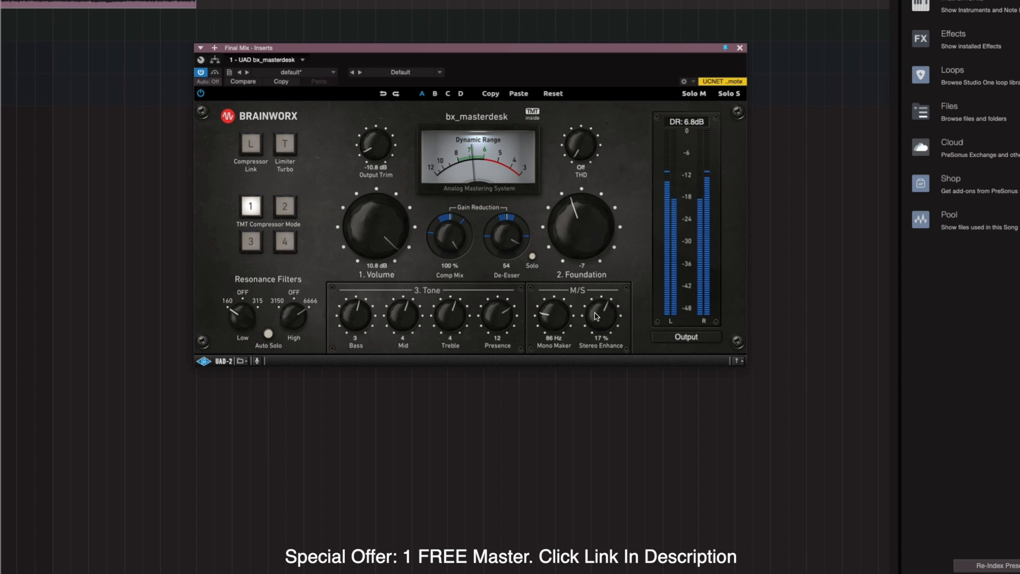
pyautogui.press('space')
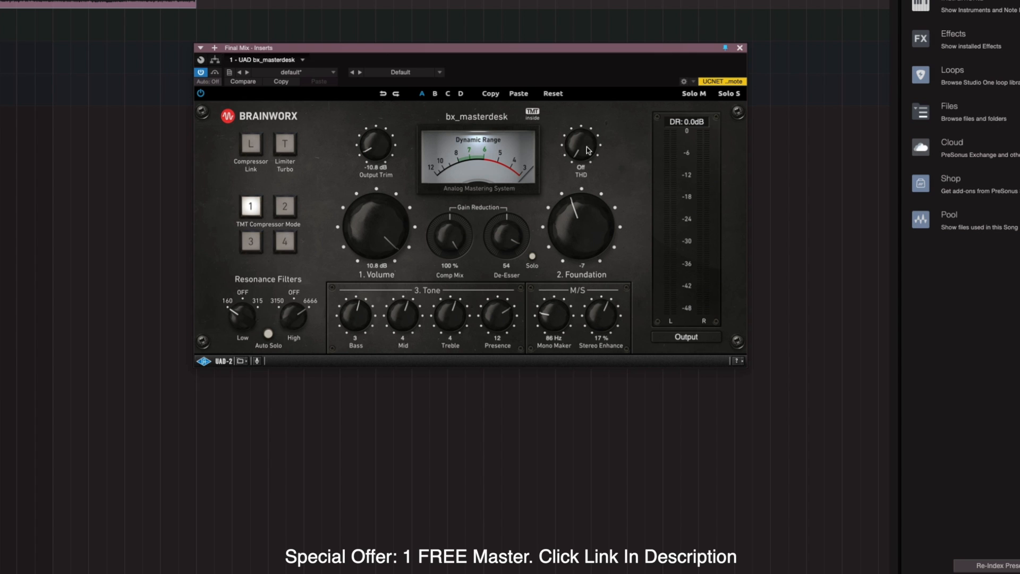
# Compare THD saturation against Off during playback, then fine-tune it to -50.
pyautogui.press('space')
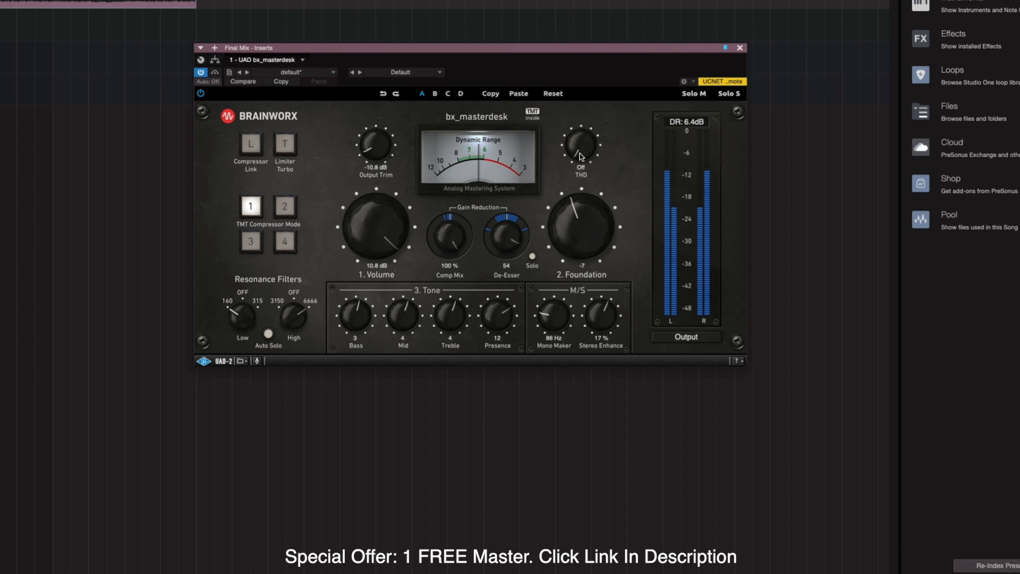
pyautogui.moveTo(580, 156); pyautogui.dragTo(586, 37)
pyautogui.moveTo(566, 279); pyautogui.dragTo(566, 280)
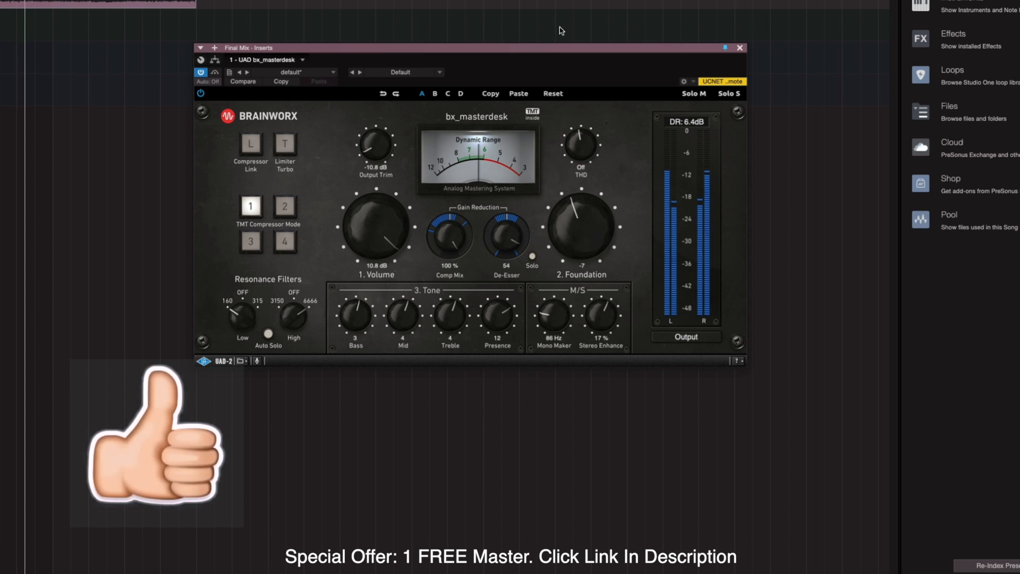
pyautogui.click(576, 141)
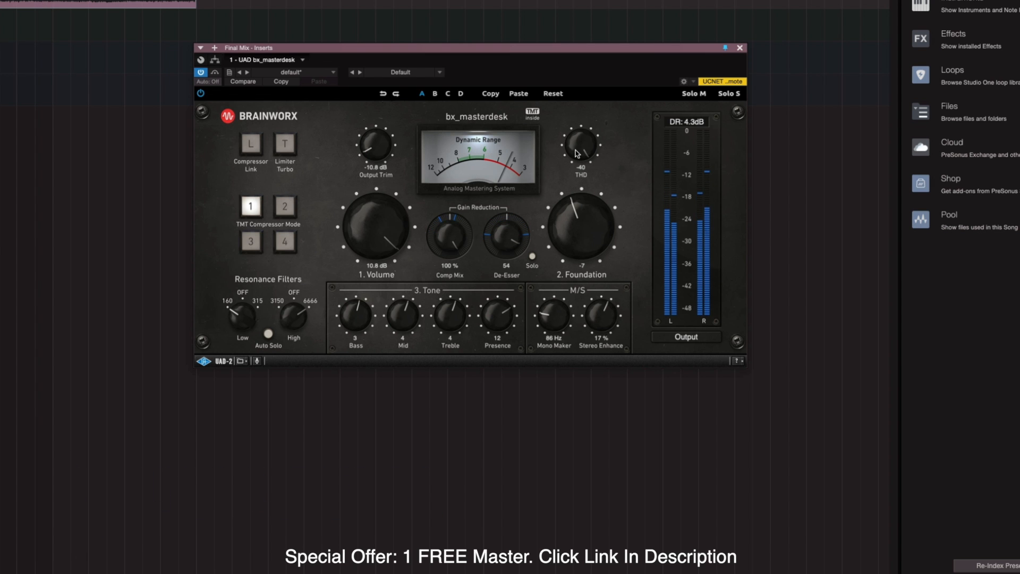
pyautogui.moveTo(576, 153); pyautogui.dragTo(579, 148)
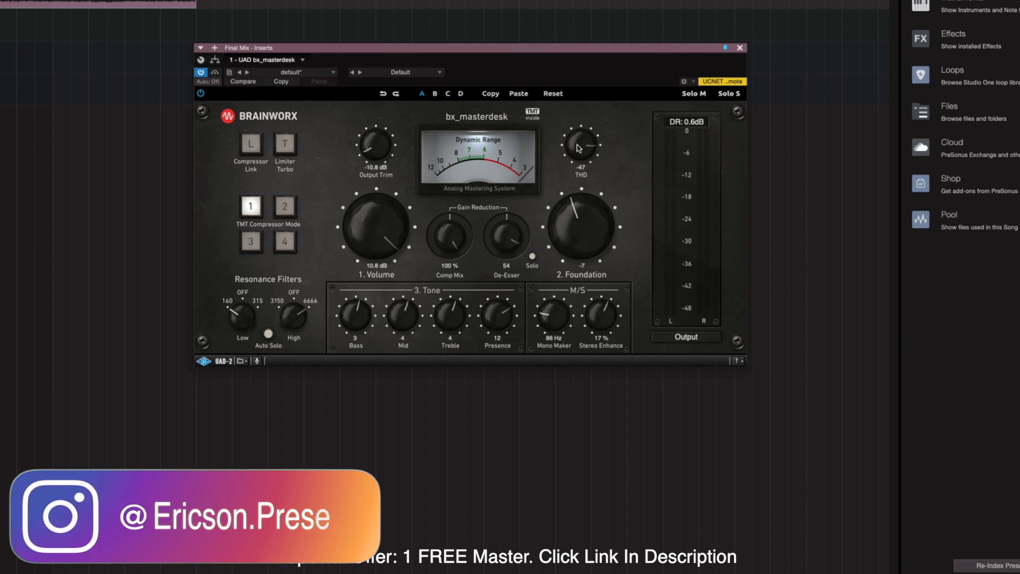
pyautogui.moveTo(579, 152); pyautogui.dragTo(579, 153)
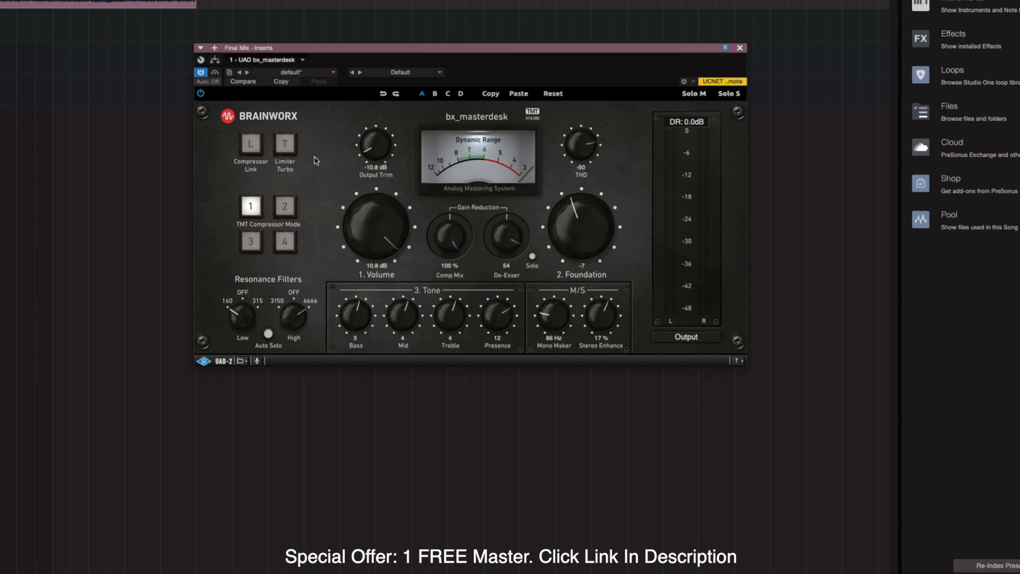
pyautogui.press('space')
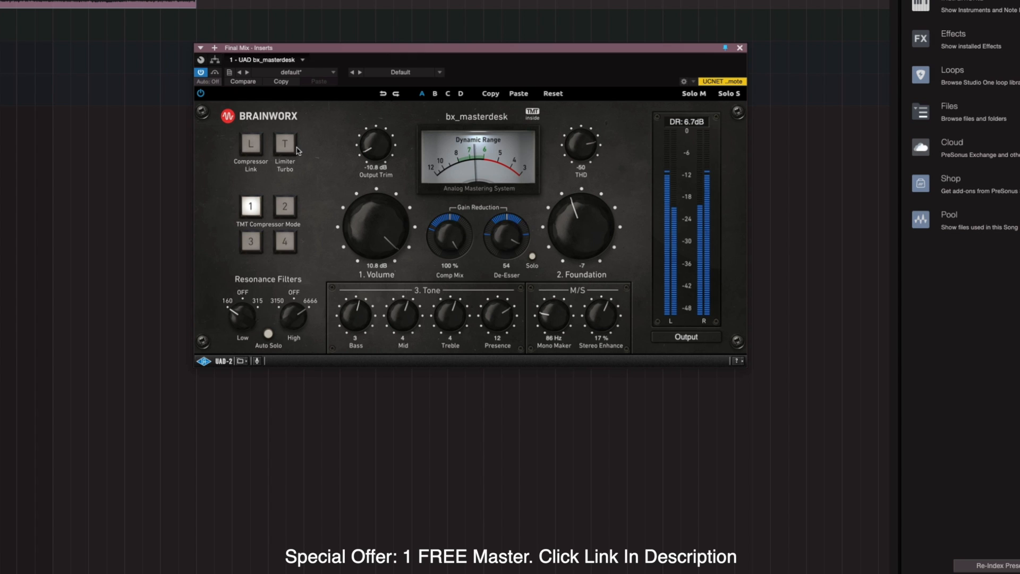
pyautogui.click(215, 73)
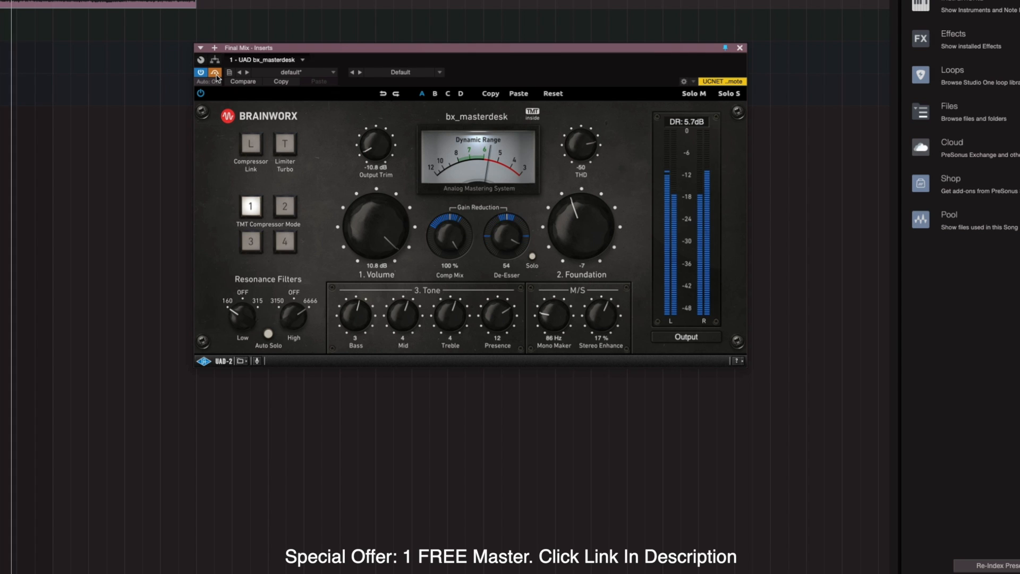
pyautogui.click(215, 73)
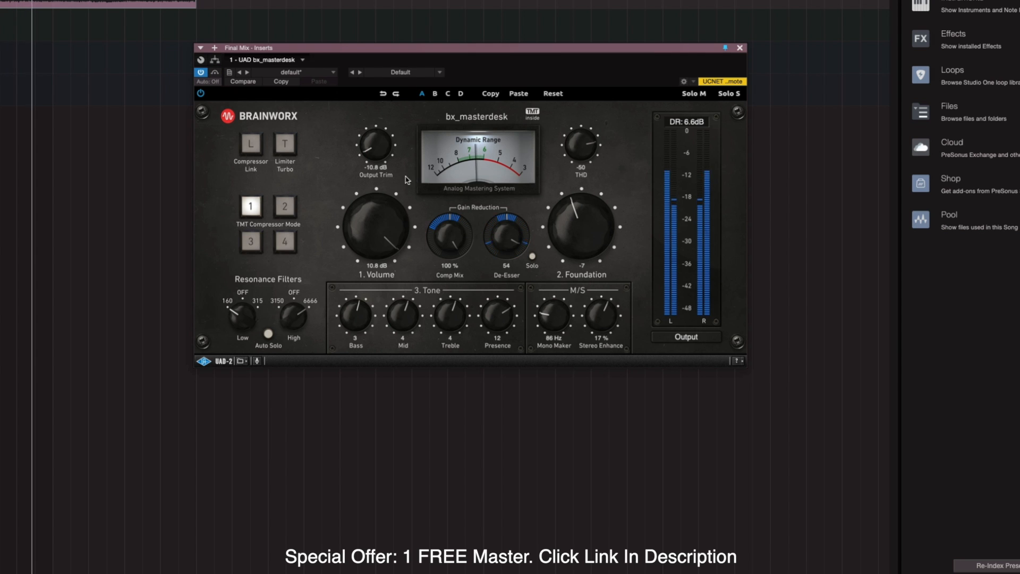
# Compare Limiter Turbo on and off during playback, leaving it switched on.
pyautogui.click(288, 148)
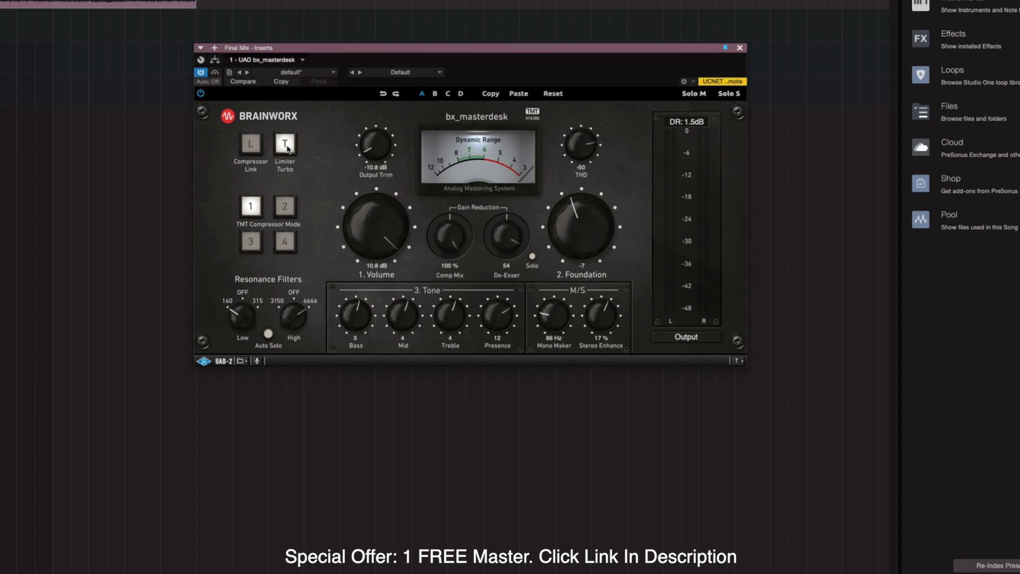
pyautogui.click(288, 145)
pyautogui.press('space')
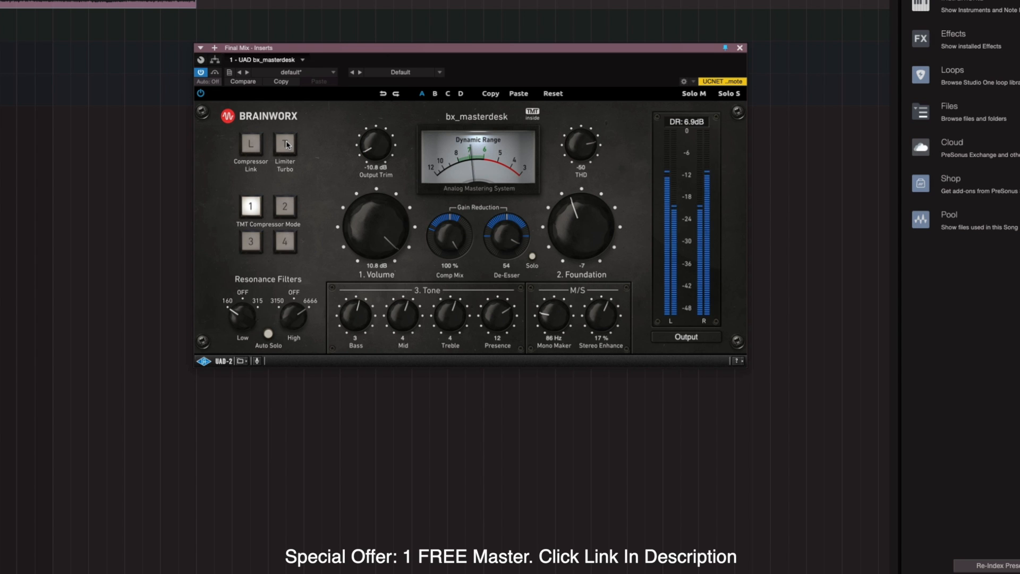
pyautogui.click(288, 144)
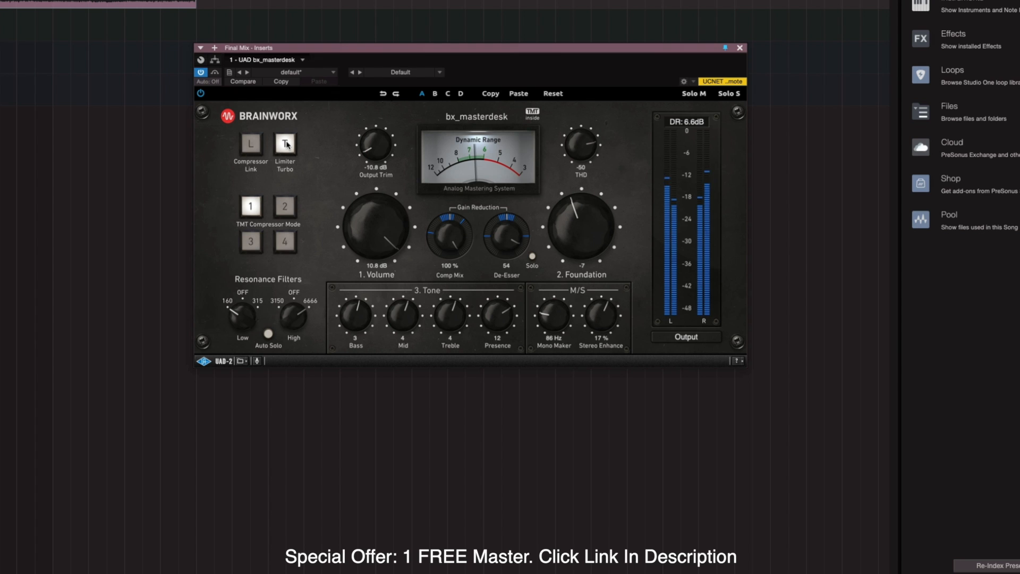
pyautogui.click(287, 145)
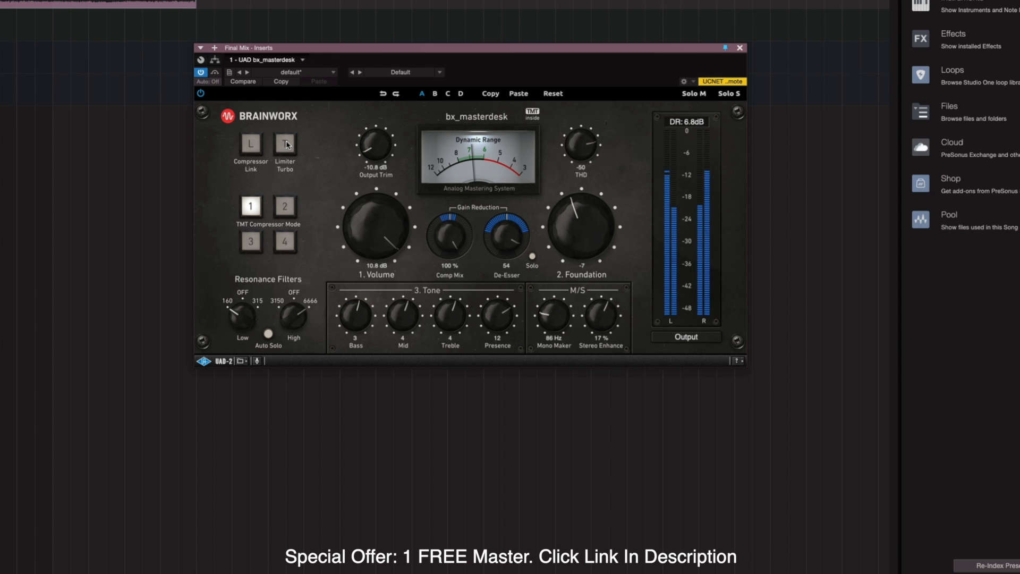
pyautogui.click(286, 145)
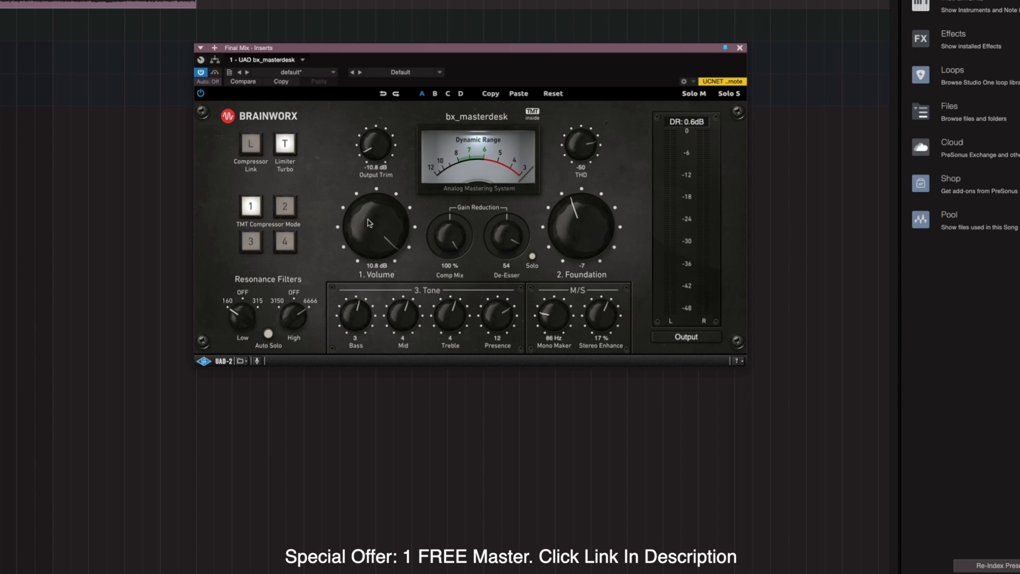
# Play the mix and drop the 1. Volume knob to 8.1 dB.
pyautogui.press('space')
pyautogui.moveTo(370, 225); pyautogui.dragTo(367, 232)
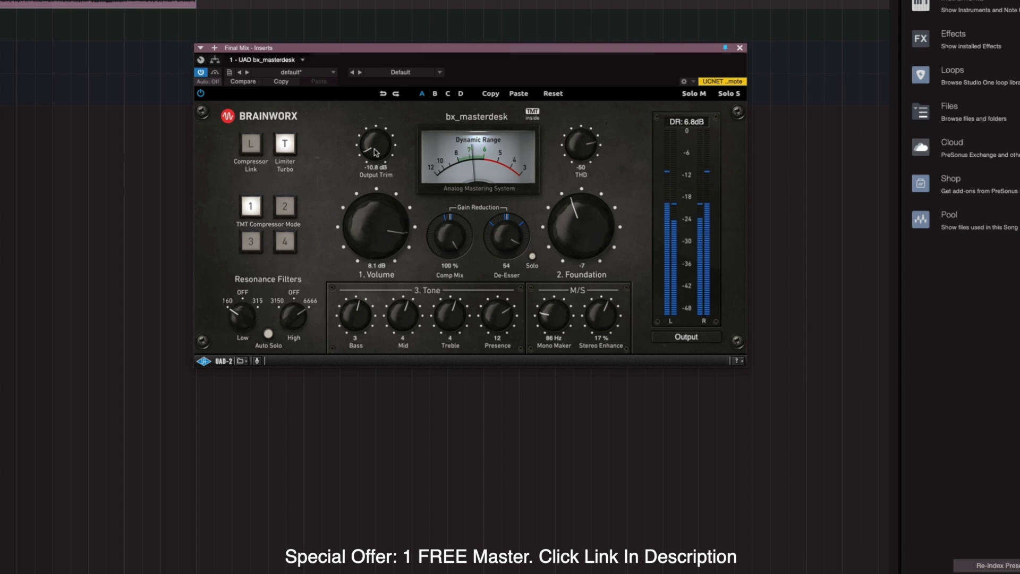
# Raise the Output Trim to 0.0 dB, ease it back to -0.1 dB, then play the master.
pyautogui.moveTo(374, 153); pyautogui.dragTo(377, 41)
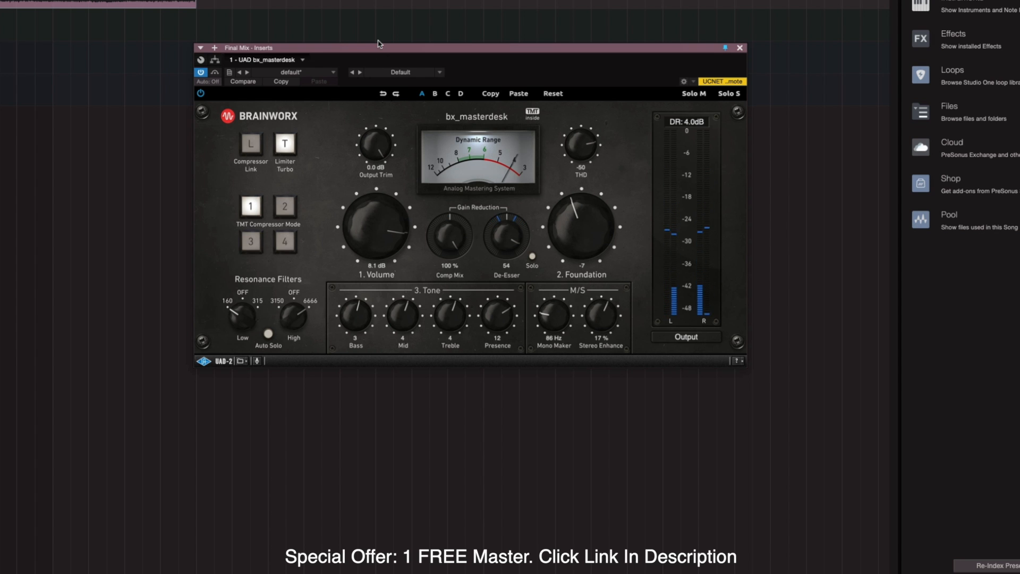
pyautogui.moveTo(375, 143); pyautogui.dragTo(374, 141)
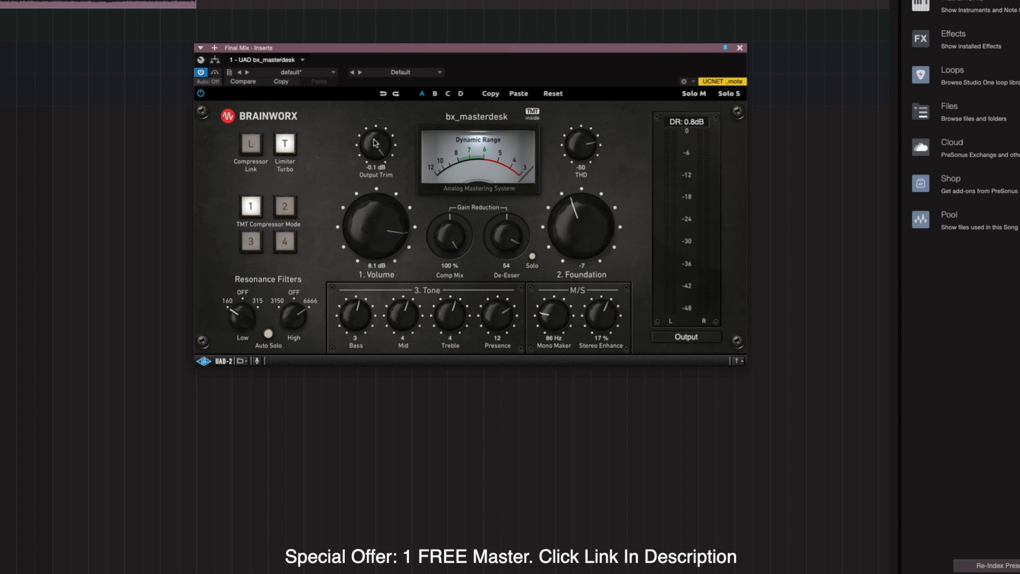
pyautogui.press('space')
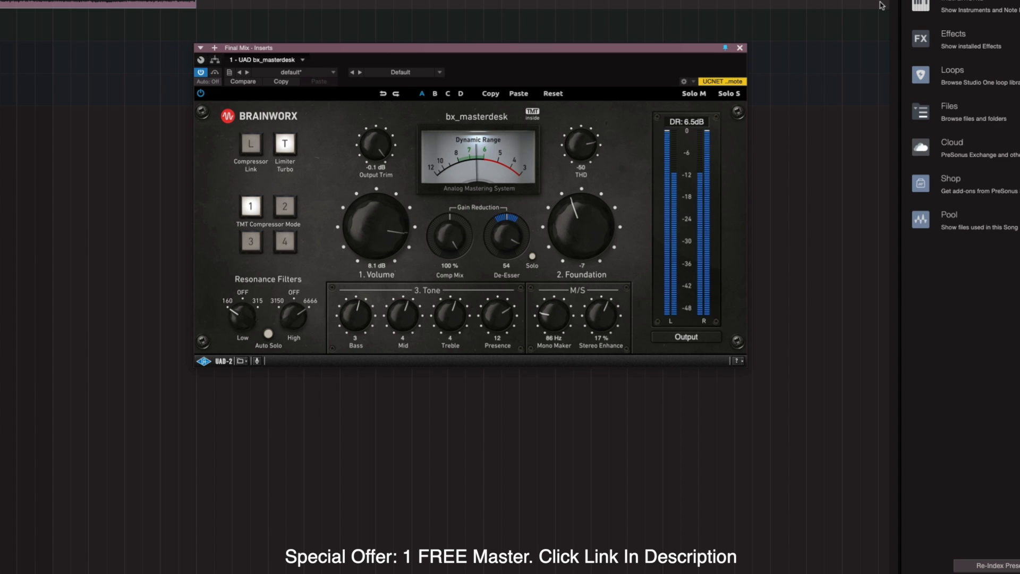